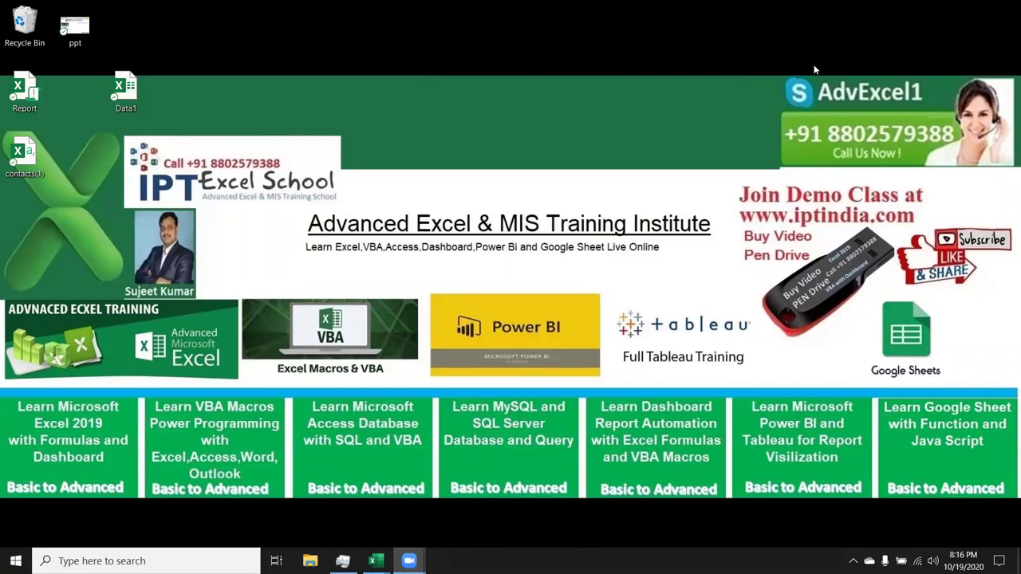
Step: Bring the Book3 Excel workbook window to the front from its taskbar preview
mouse_move(375, 559)
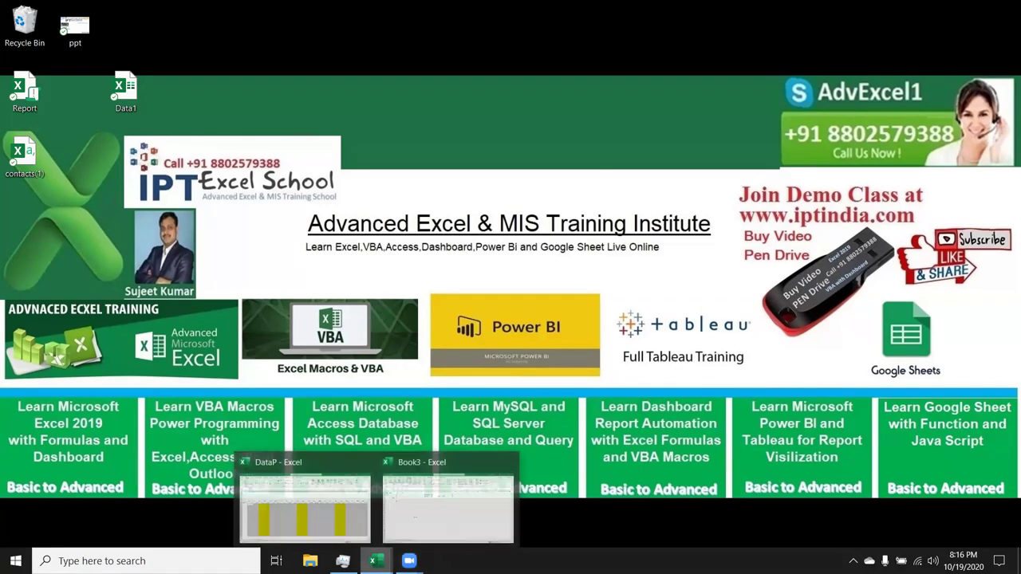
click(437, 520)
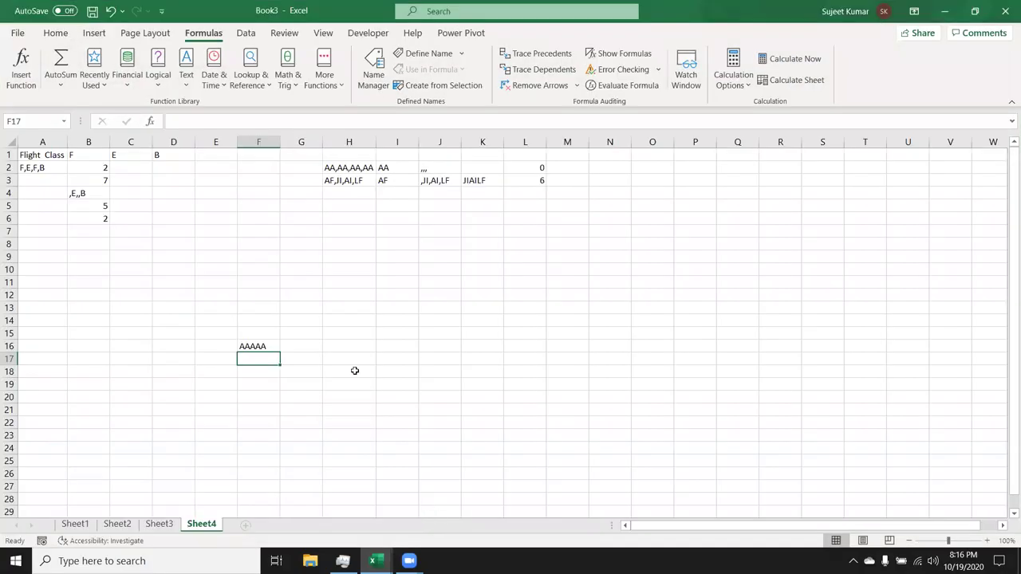
Step: Add a new Sheet5 and enter the note 'Each' in its first note cell
click(246, 525)
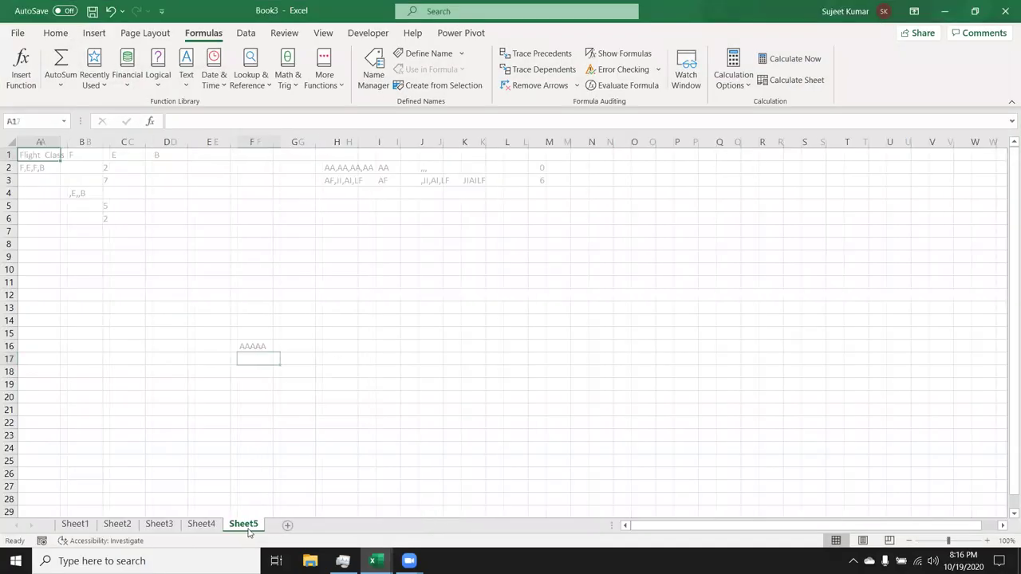
click(223, 213)
key(Down)
key(Down)
key(Down)
text(Ea)
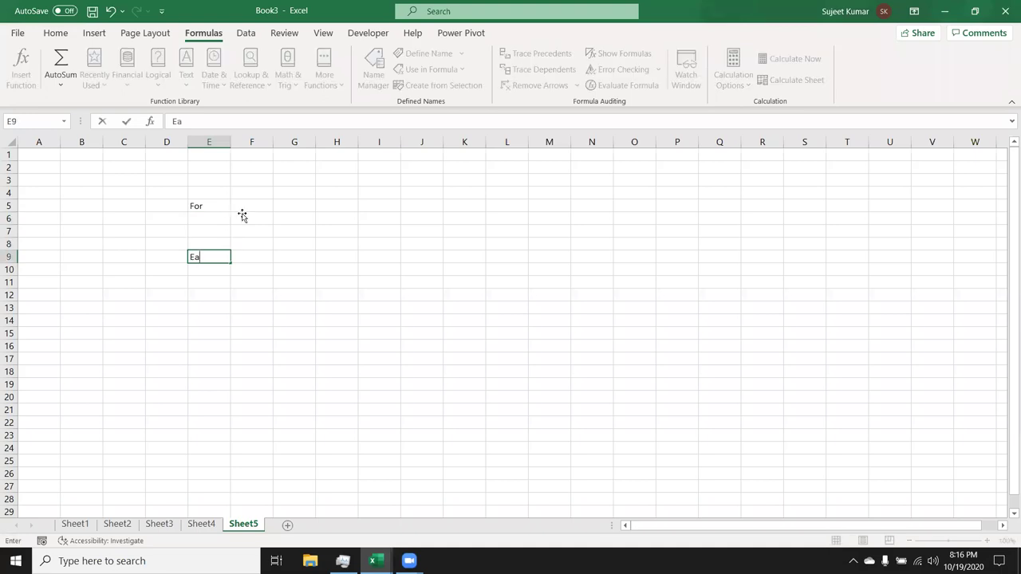
text(ch)
click(242, 216)
Step: Enter the notes 'I = 1 to 10' and 'Each', then add another blank sheet
text(i)
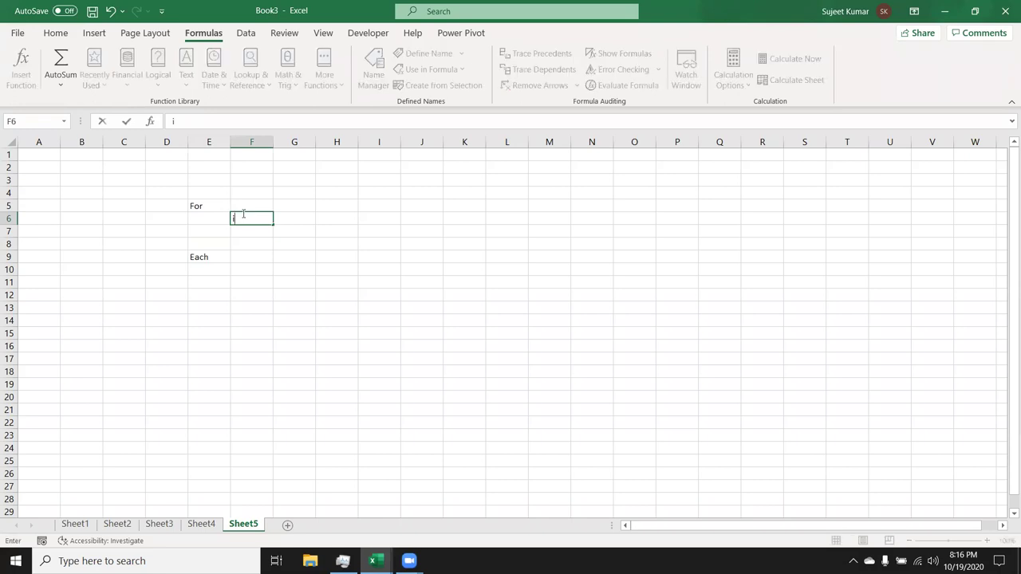
key(BackSpace)
text(I)
text( = 1 to 10)
key(Return)
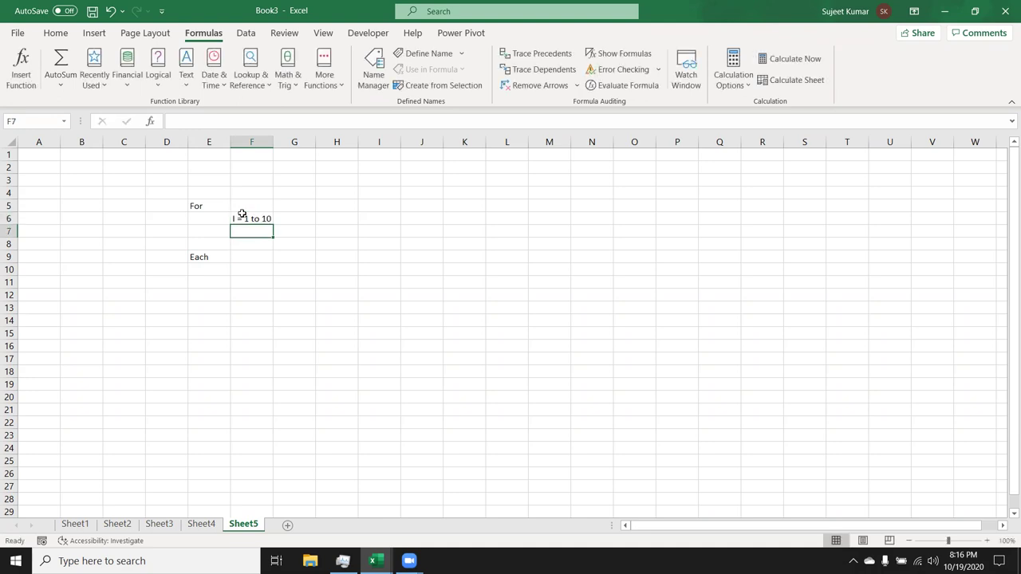
text(Each)
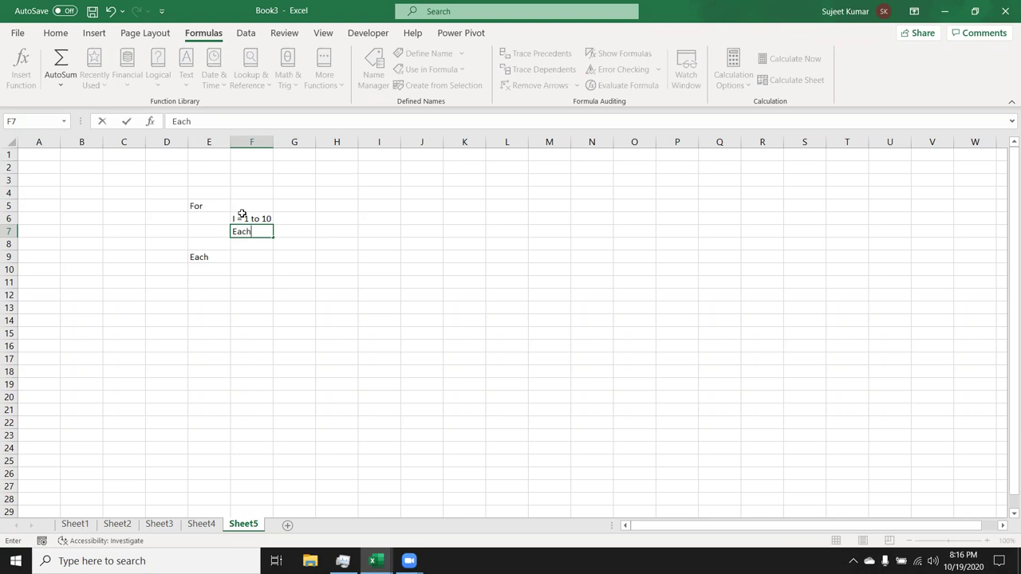
click(260, 268)
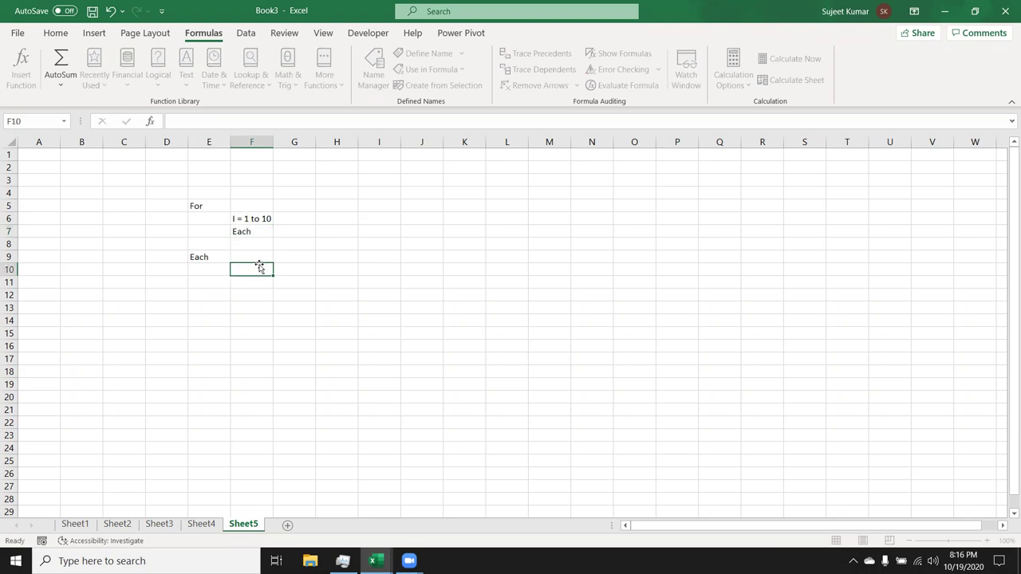
click(288, 525)
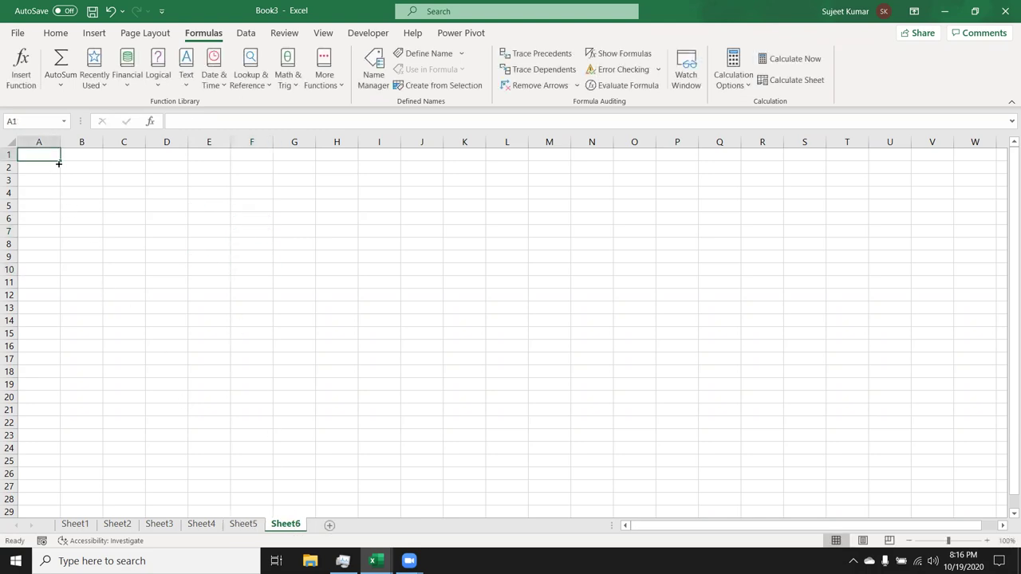
Step: Enter a =RANDBETWEEN(10,90) random-number formula in cell A1
drag(50, 155, 268, 263)
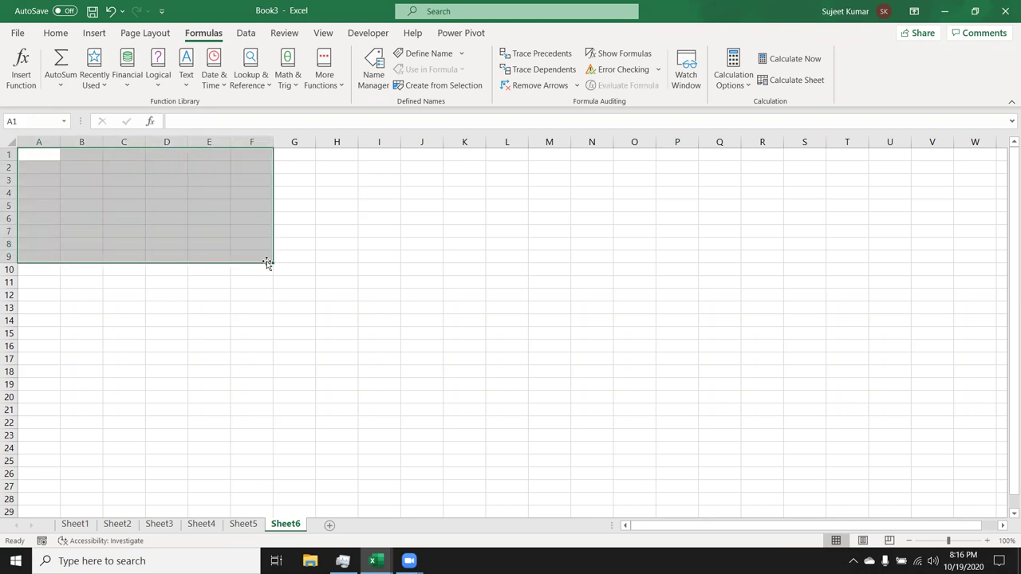
click(71, 173)
click(53, 159)
text(=ra)
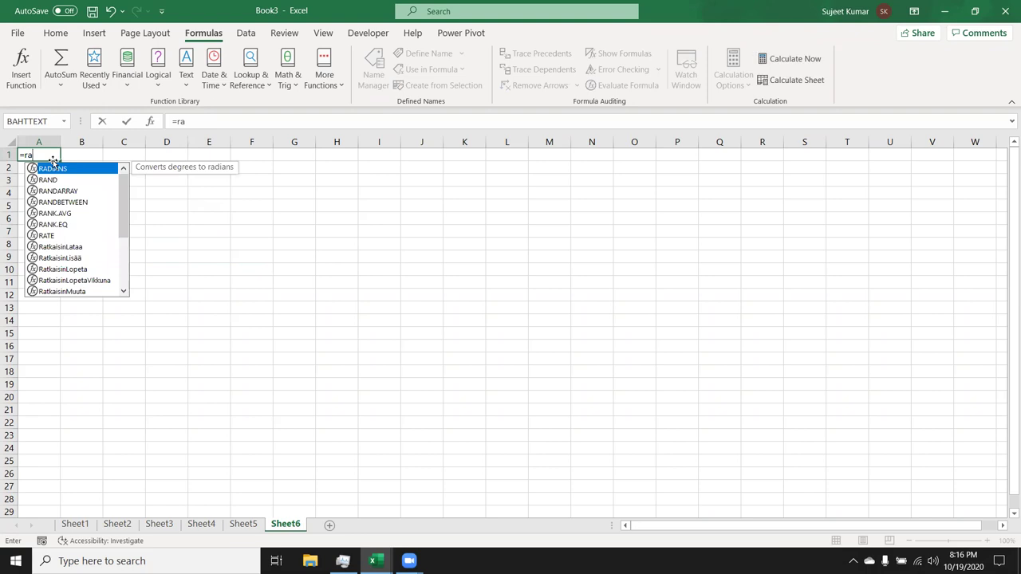
key(Down)
key(Down)
key(Down)
key(Tab)
text(10)
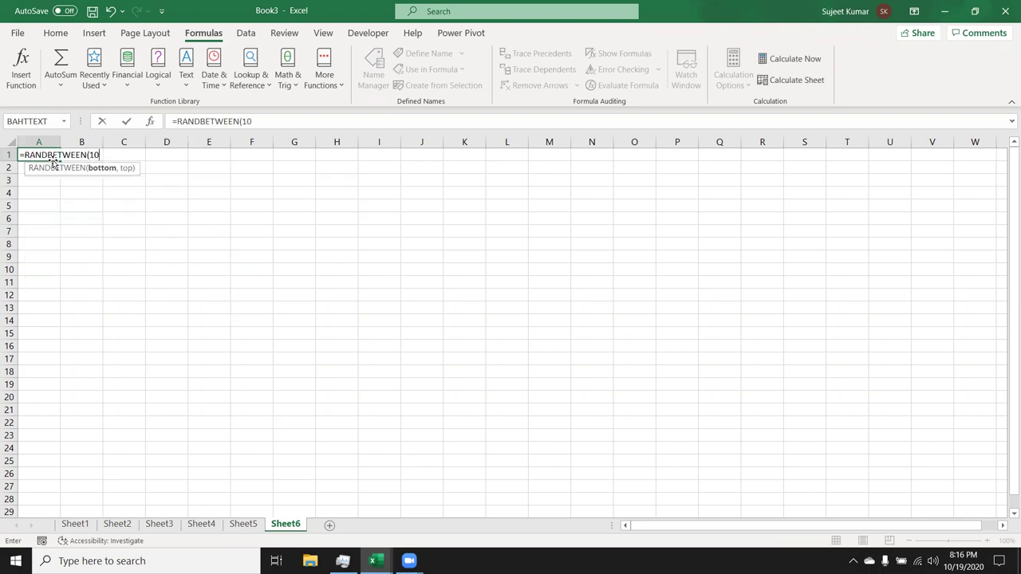
text(,50)
key(Return)
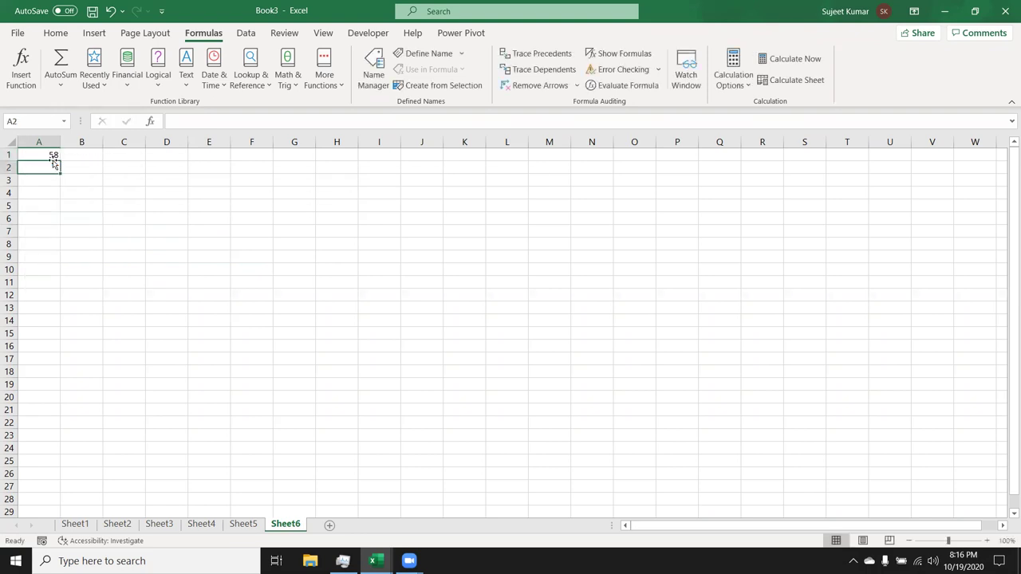
Step: Fill the RANDBETWEEN formula through A1:G9 and copy the resulting random numbers
drag(48, 155, 283, 257)
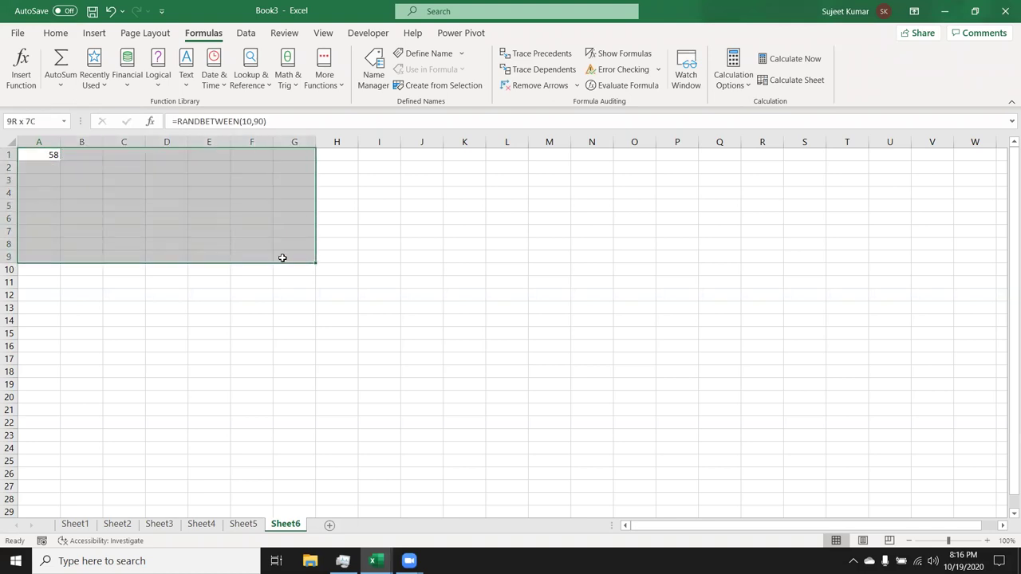
key(ctrl+d)
key(ctrl+r)
key(ctrl+c)
click(55, 32)
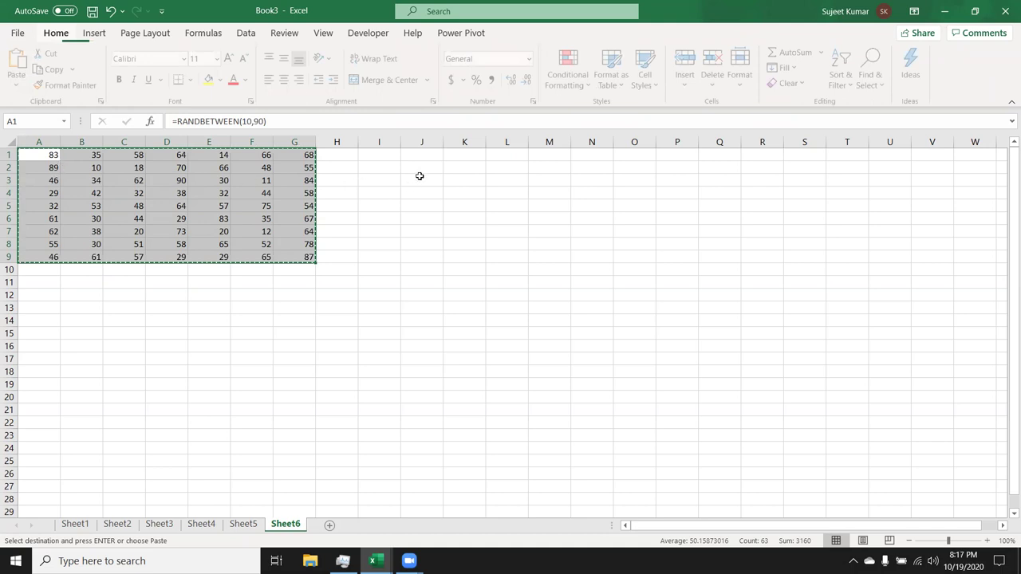
click(467, 154)
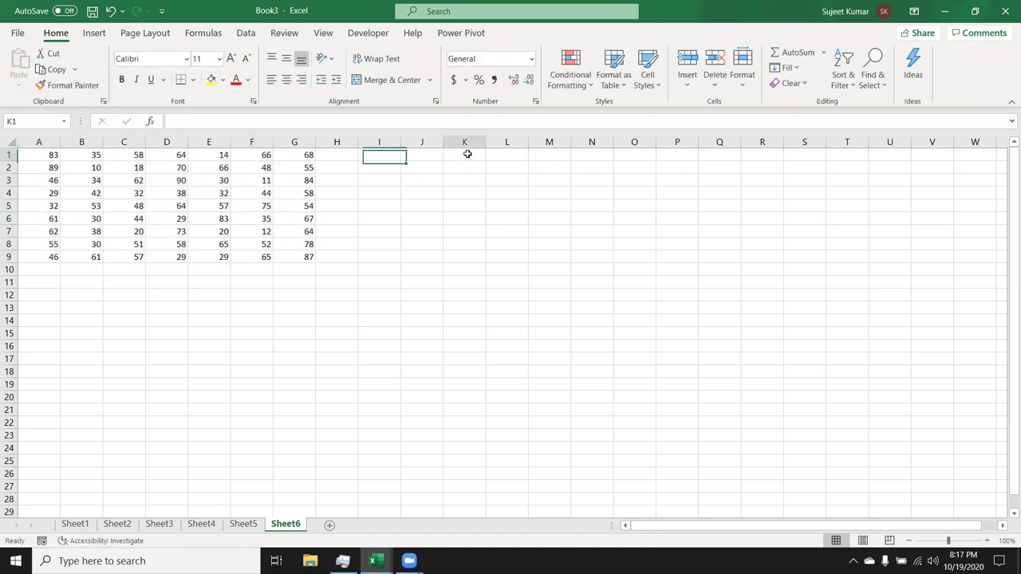
click(376, 36)
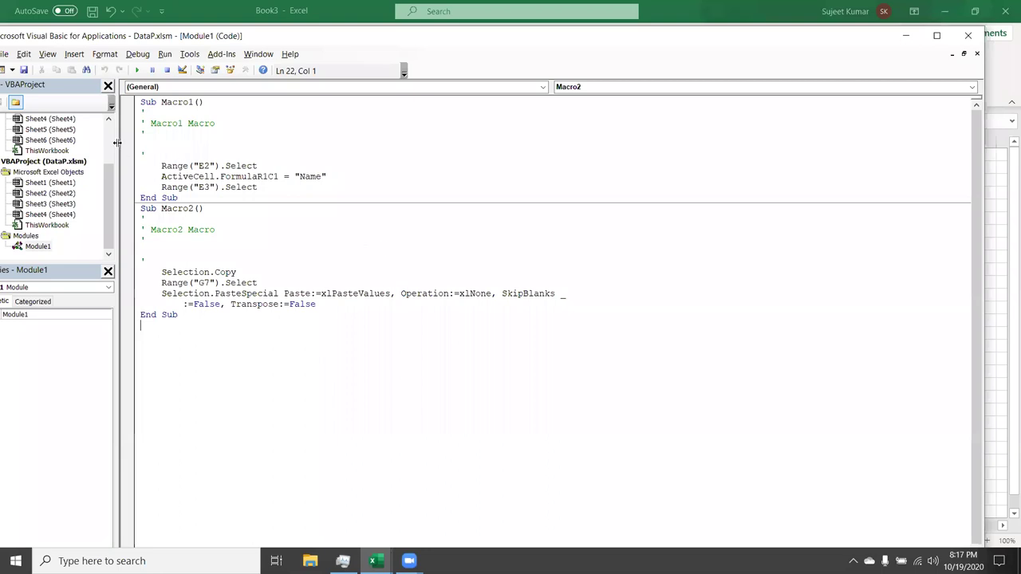
Step: Begin macro rr in the Book3 module with a For i = 1 To loop header
click(71, 173)
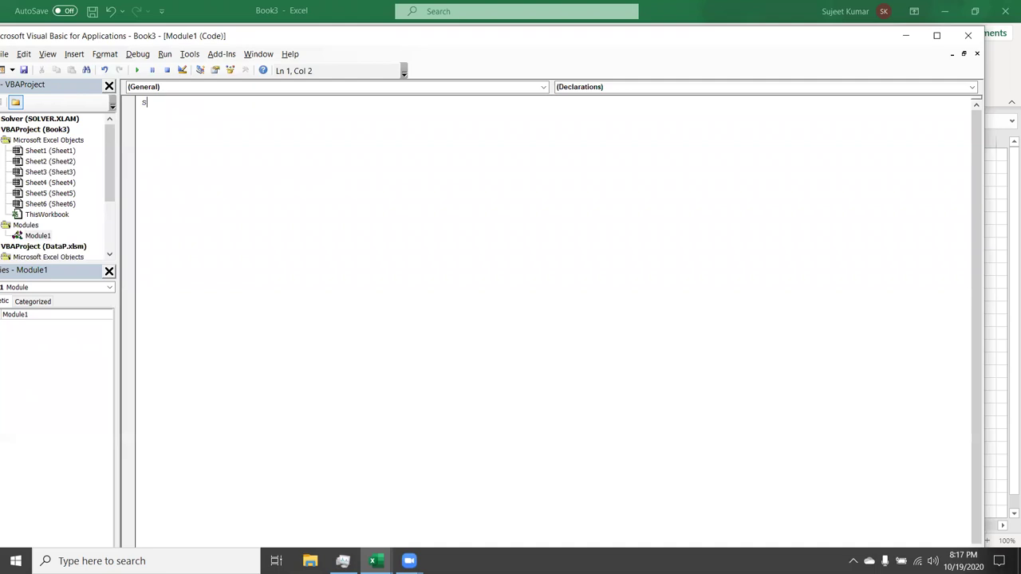
text(sub )
text(rr)
key(Return)
key(Return)
text(for i = )
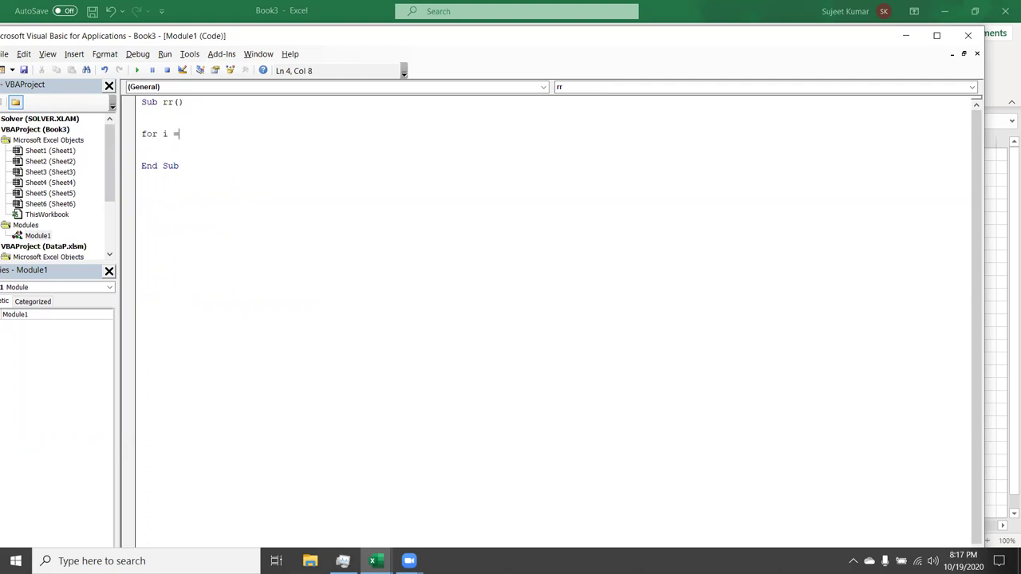
text(1)
key(BackSpace)
text(1 to)
Step: Complete the loop as For i = 1 To 9 … Next i and start a nested For j line
key(alt+F11)
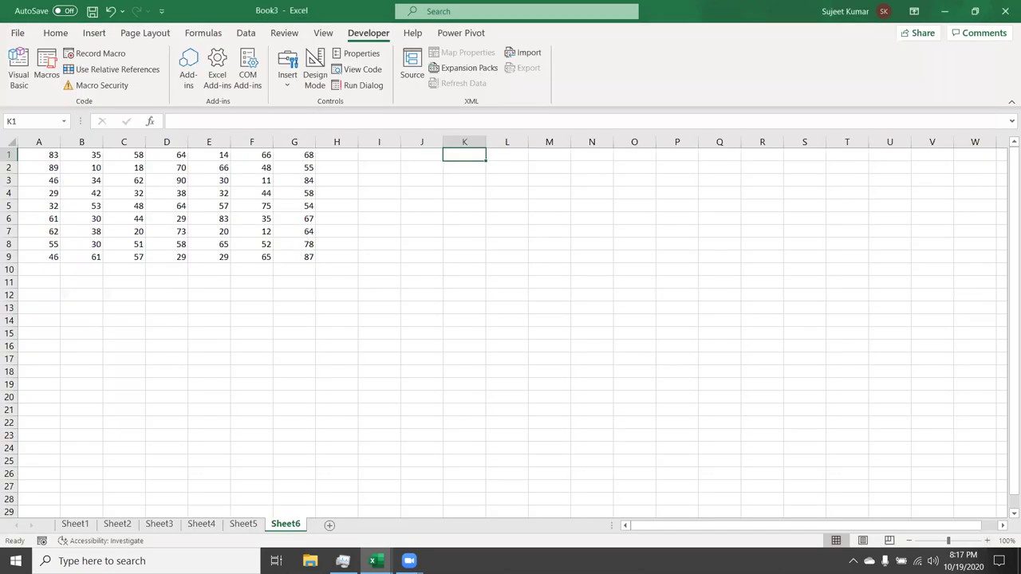
key(alt+F11)
text(9)
key(Return)
key(Return)
key(Return)
key(Return)
text(next i)
key(Up)
key(Up)
key(Up)
key(Tab)
text(for j)
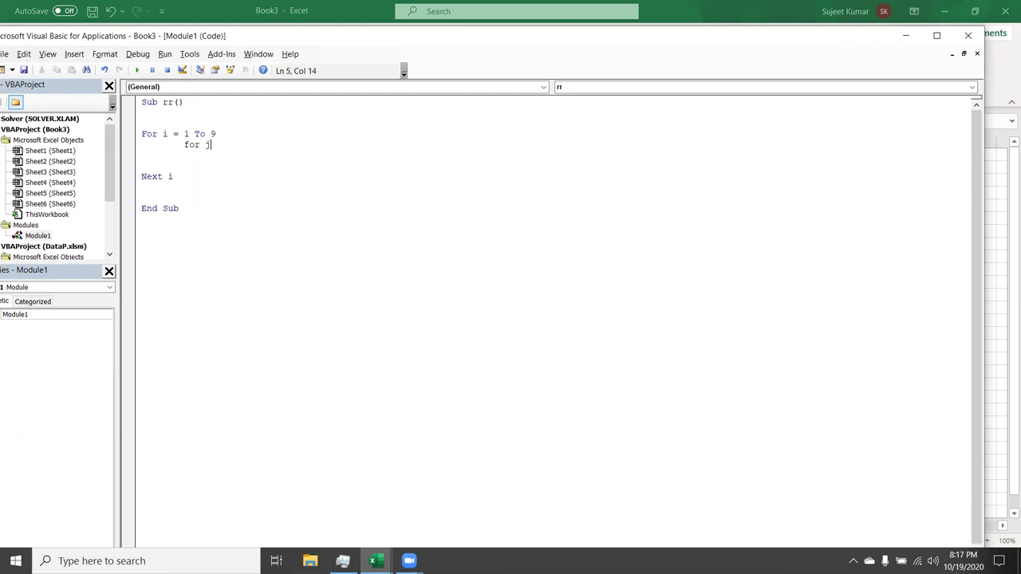
text(= 1 to)
key(alt+F11)
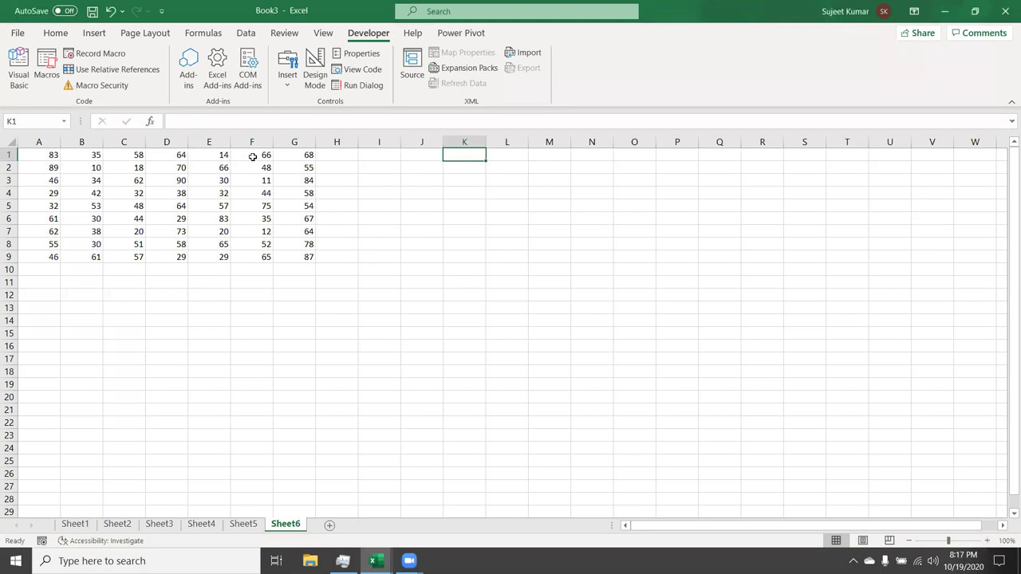
Step: Check the data's last column, then complete the nested For j = 1 To 7 … Next j loop
click(73, 160)
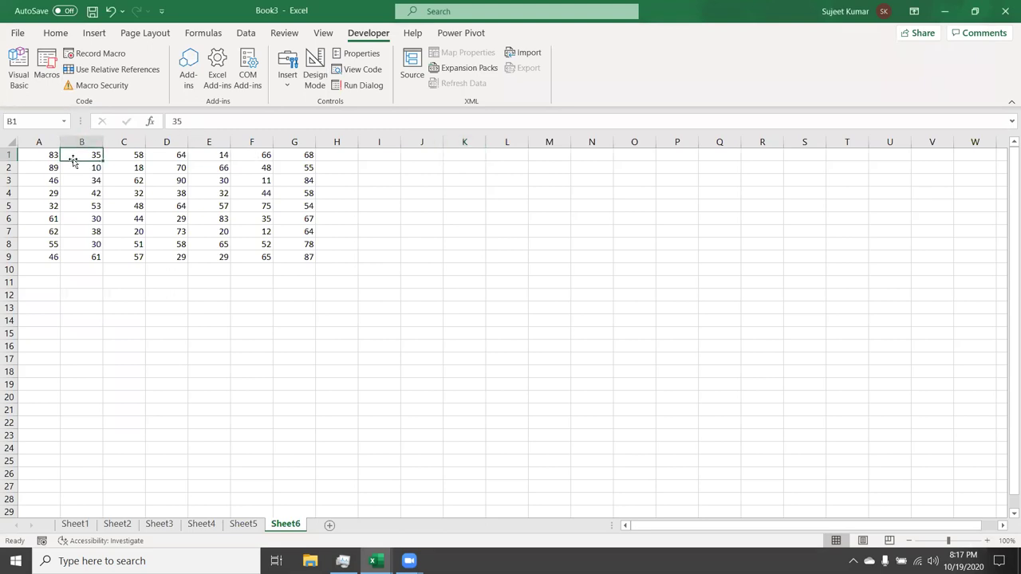
key(Right)
key(Right)
key(Right)
key(Right)
key(Right)
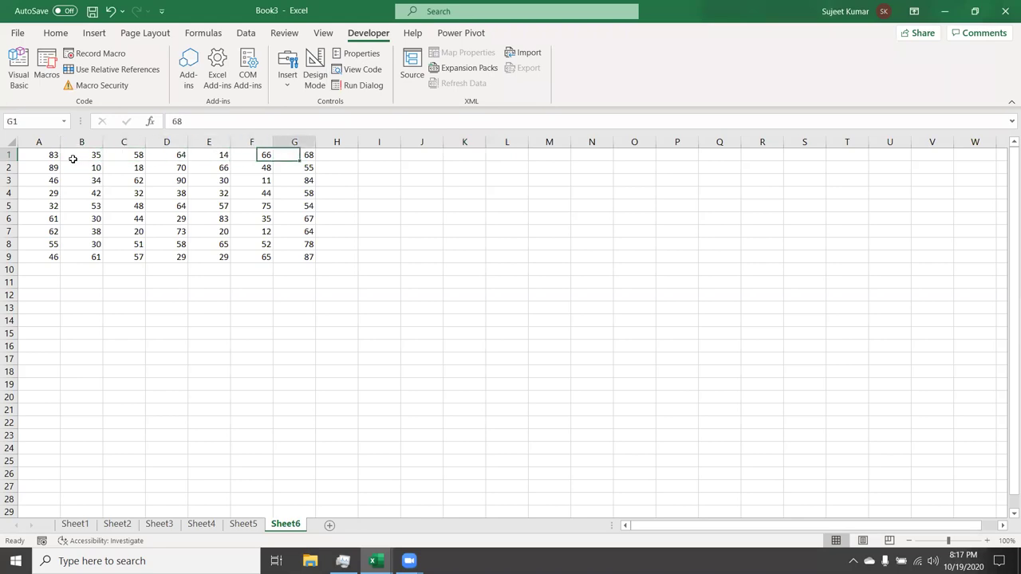
key(alt+F11)
text(7)
key(Return)
key(Return)
key(Return)
text(next )
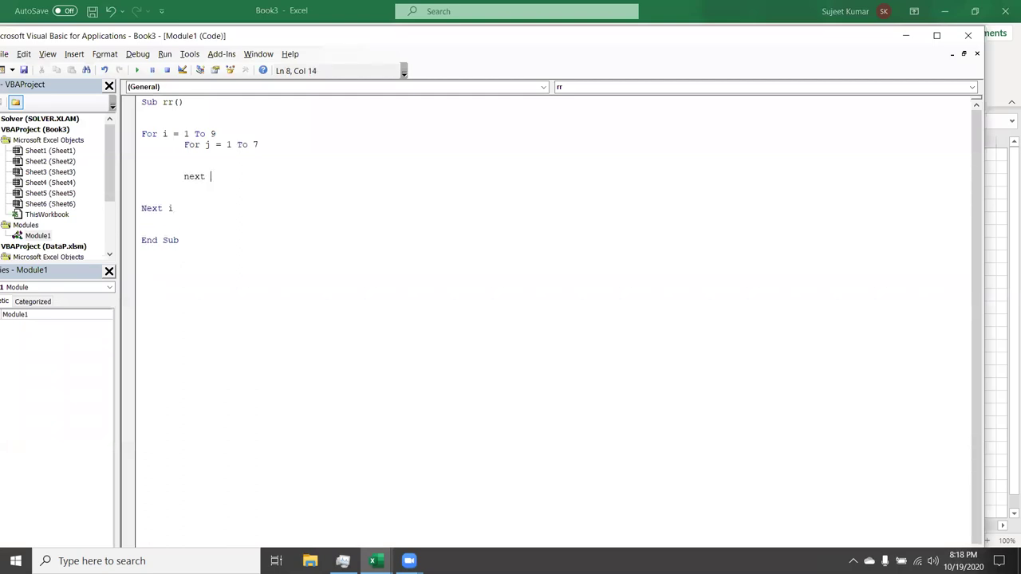
text(j)
click(184, 165)
key(Up)
key(Return)
key(Up)
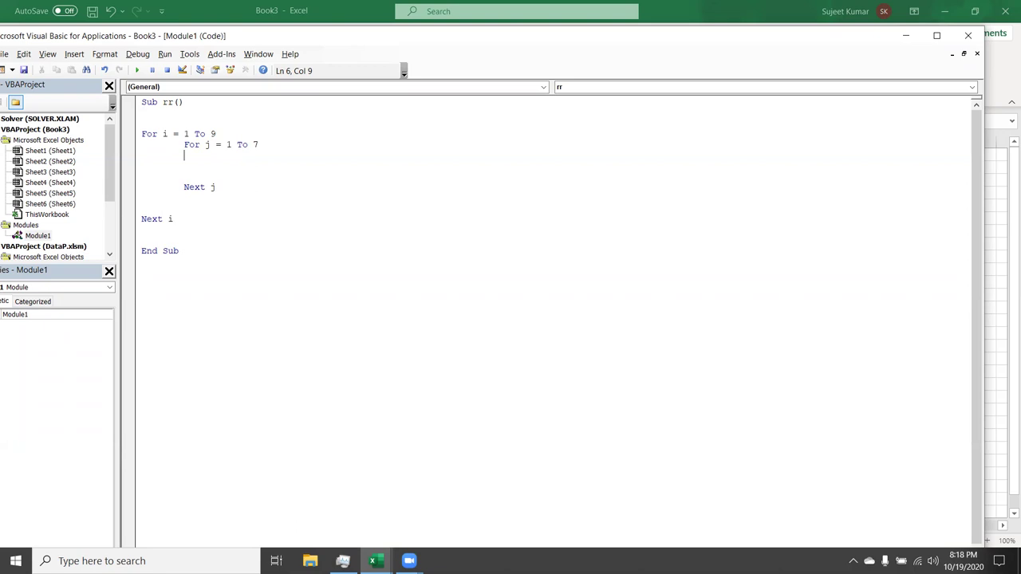
Step: Add the test If Cells(i, j).Value >= 50 Then and begin a Range( statement
key(Return)
text(if cells(i,j))
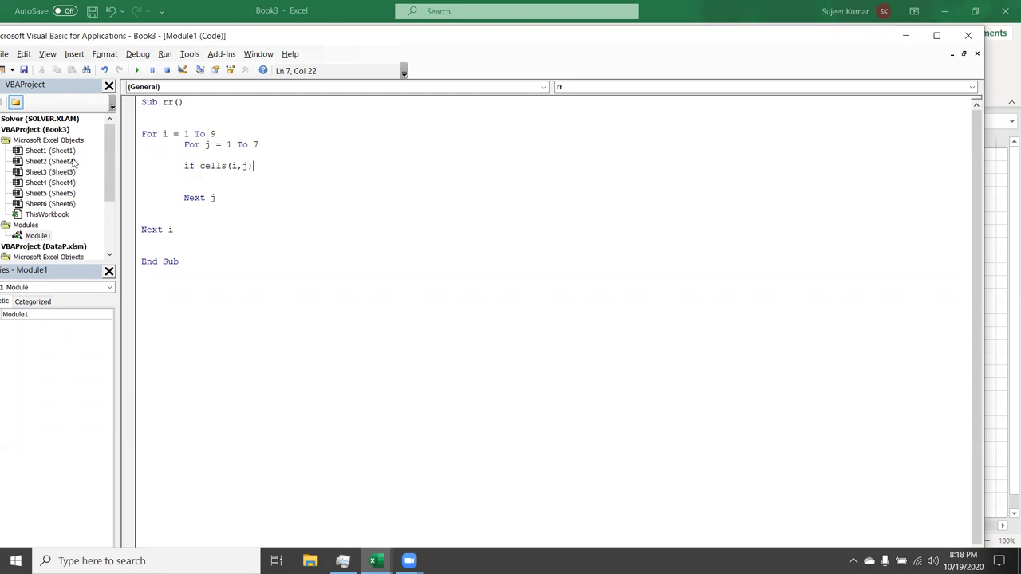
text(.value > = )
text(50Then)
key(Return)
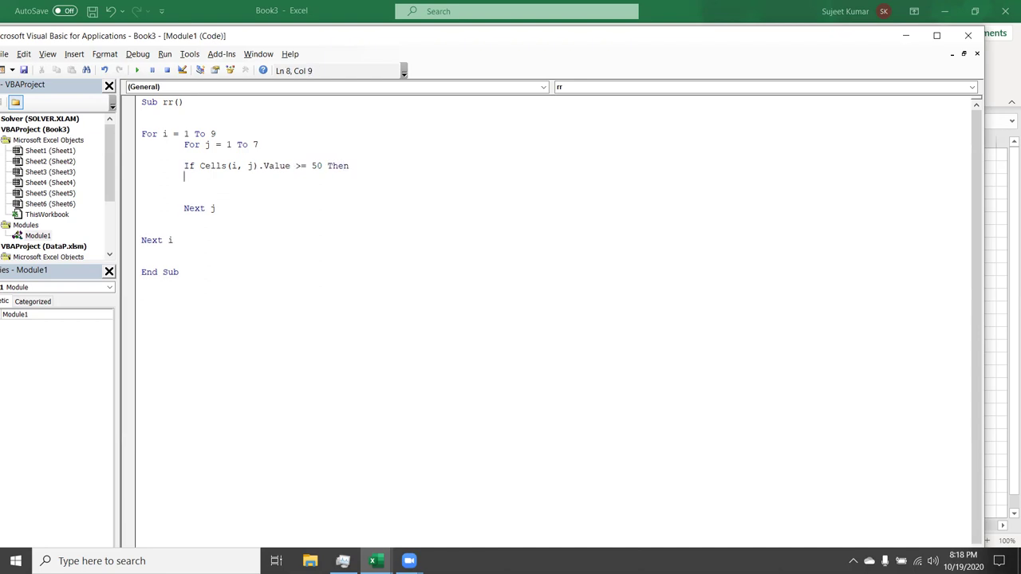
text(range()
key(alt+F11)
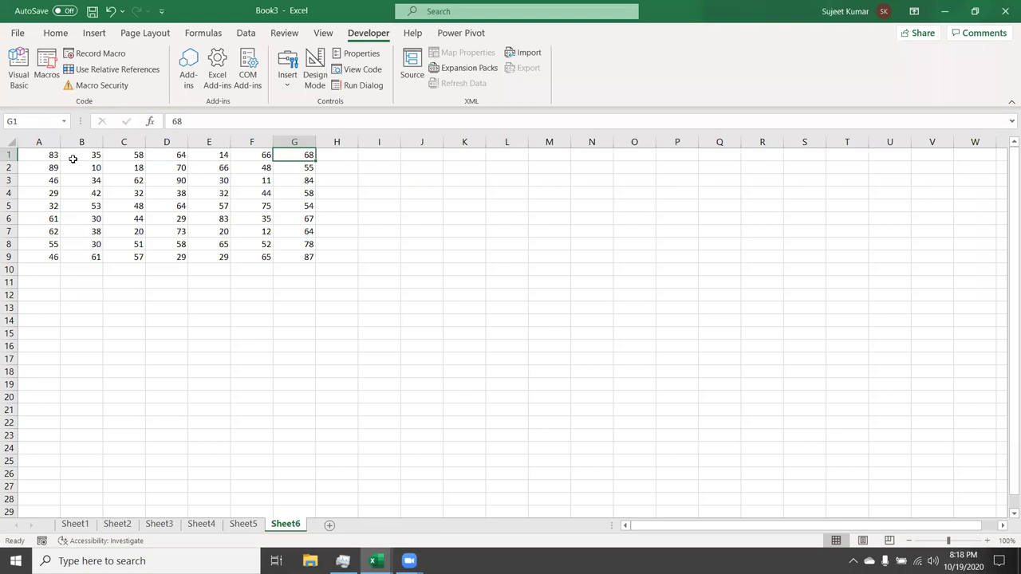
Step: Complete the line Range("K65000").End(xlUp).Offset(1, 0).Value = Cells(i, j).Value inside the If
key(alt+F11)
text("K)
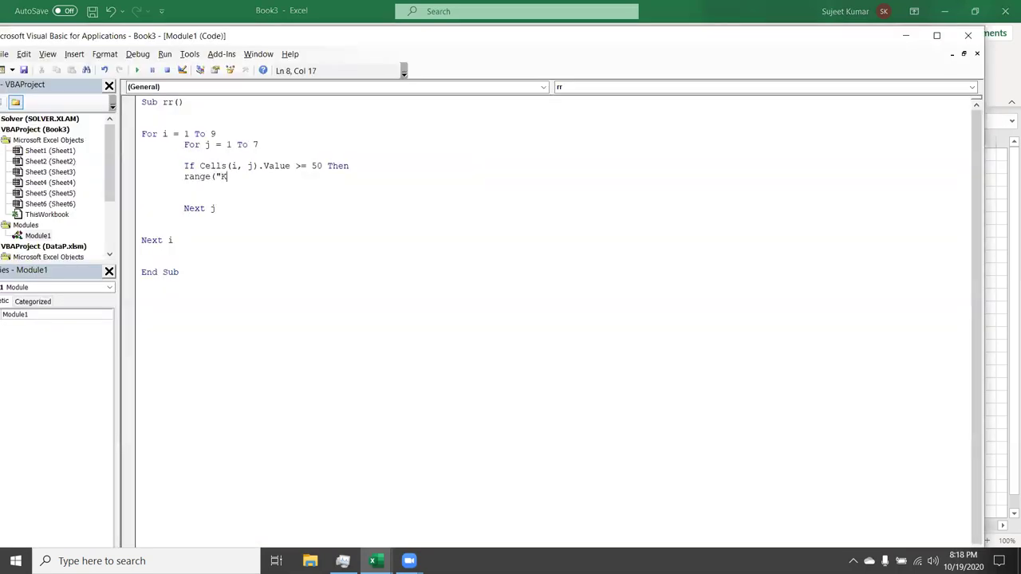
text(65000"))
text(.end()
text(xlUp)
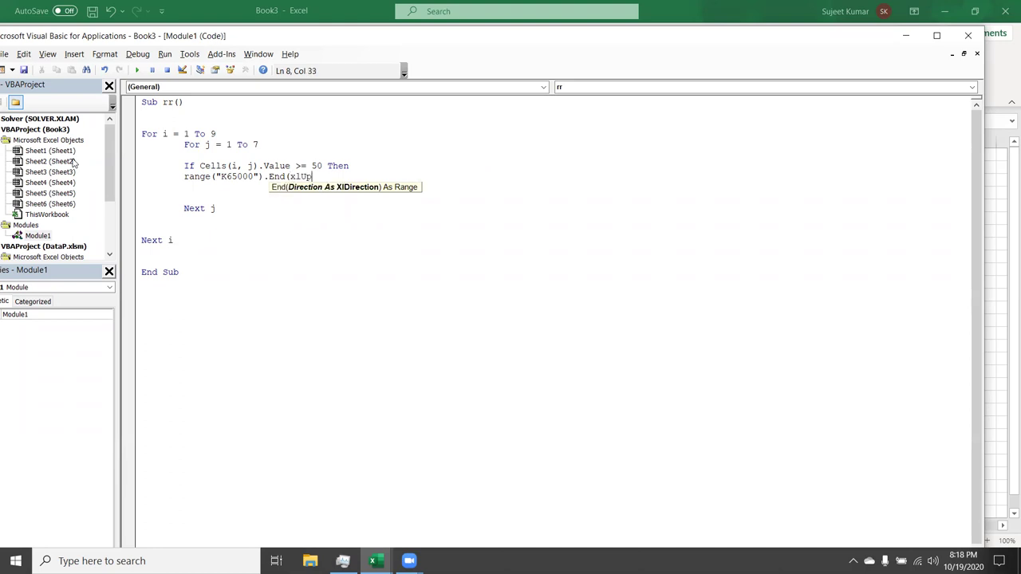
text().o)
key(Tab)
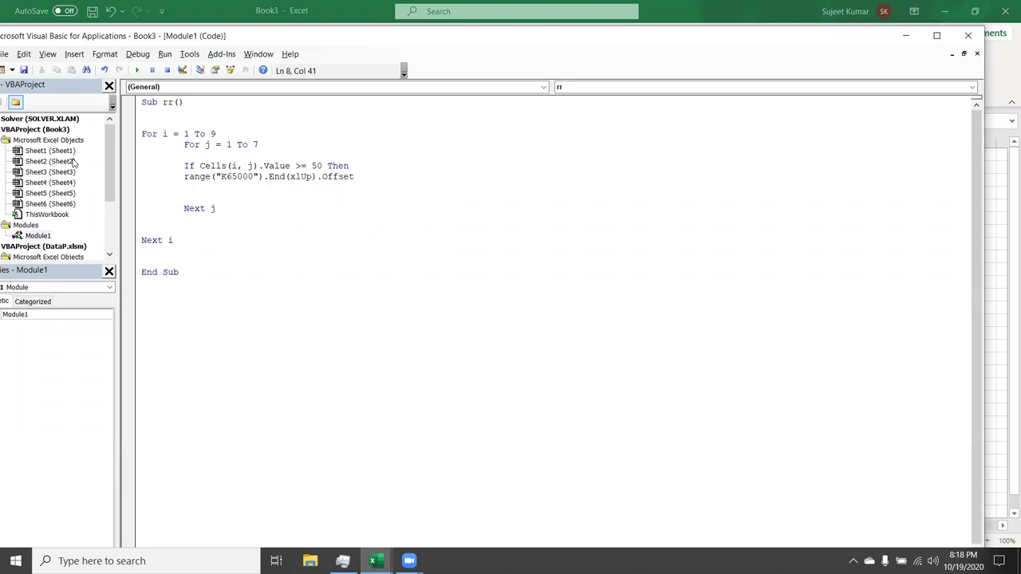
text((1,0)
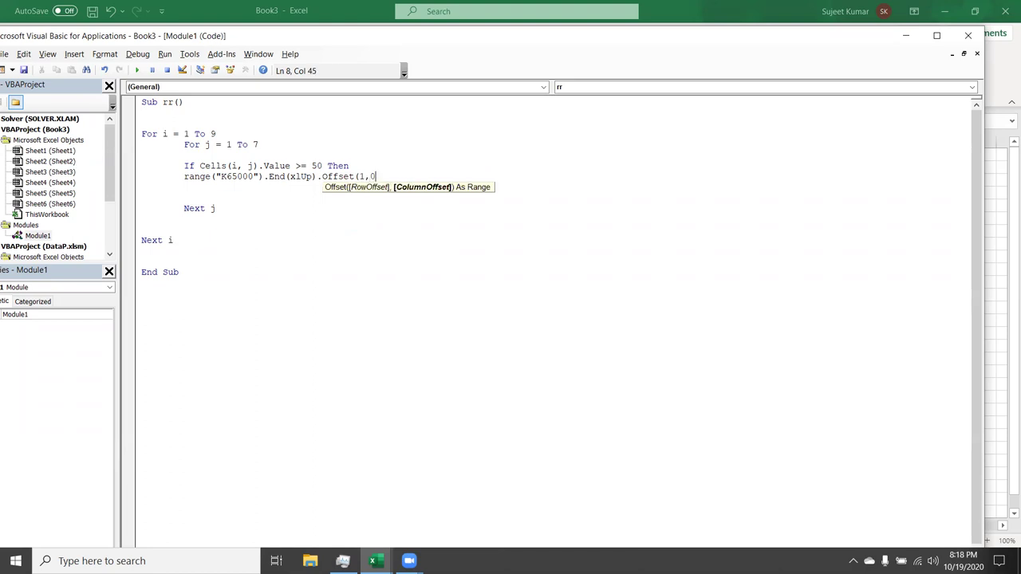
text().v)
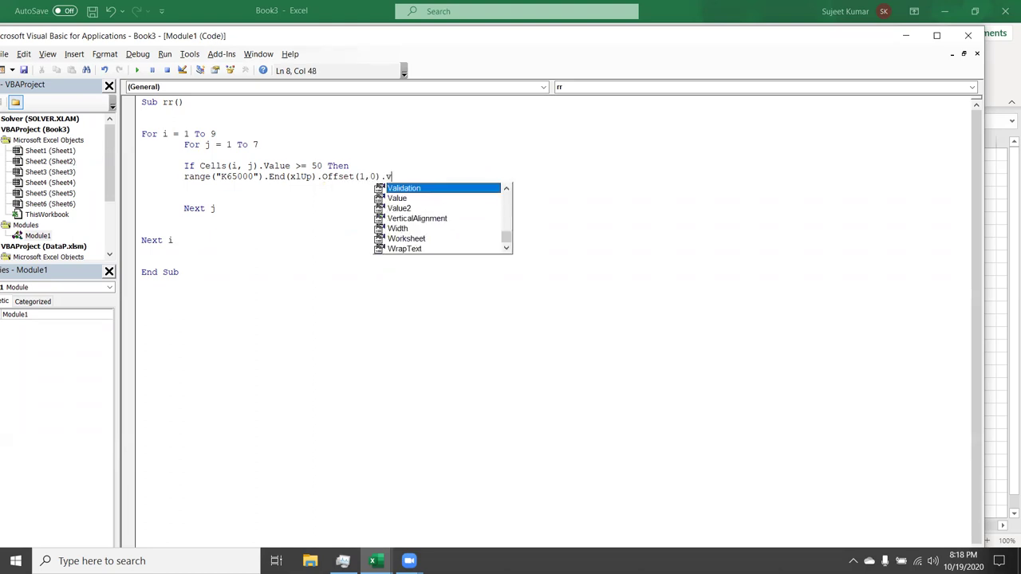
key(Down)
key(Tab)
text(=cells(i,j)
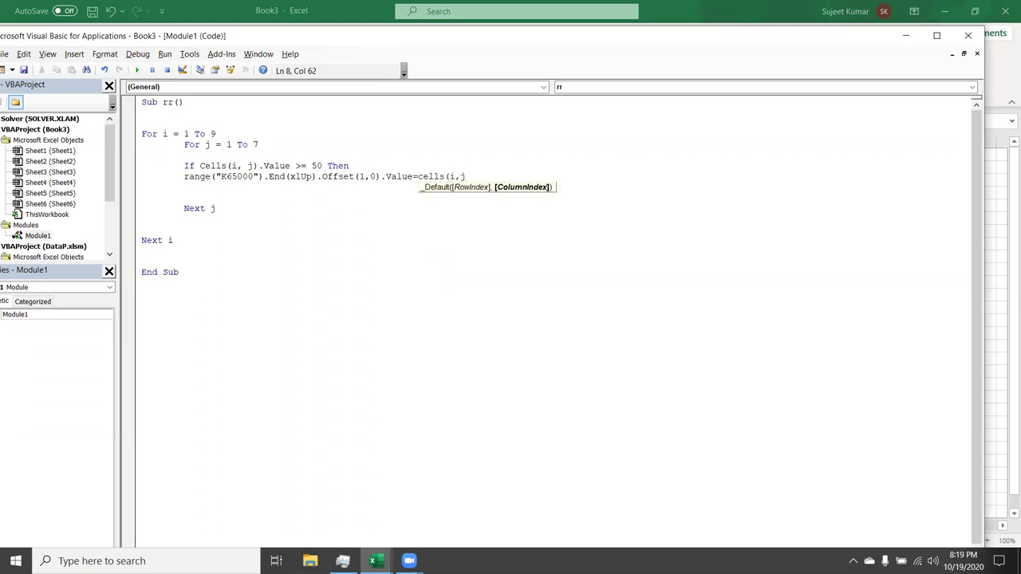
text().Value)
key(Return)
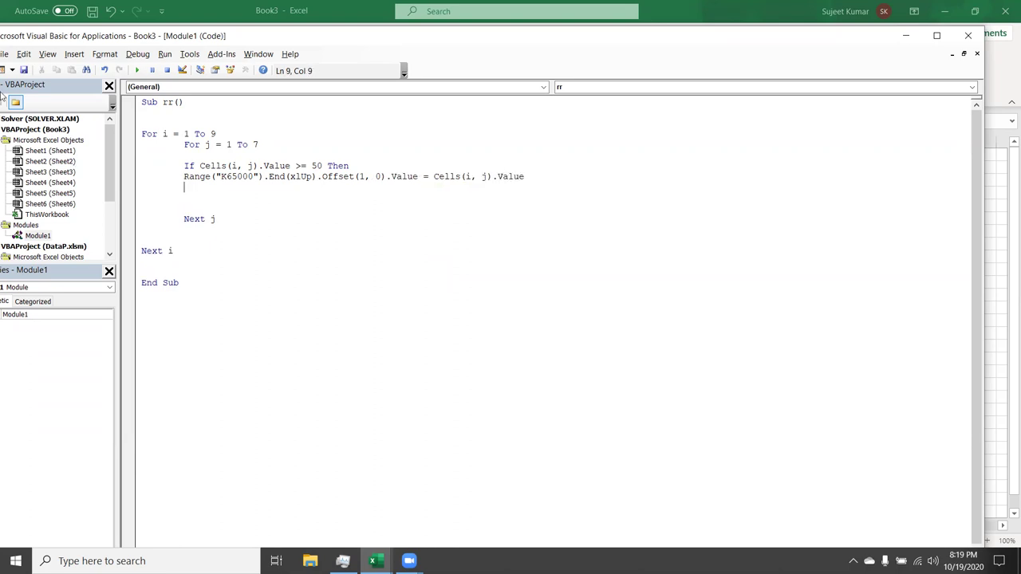
Step: After the compile error, add the missing End If before Next j and rerun rr
click(137, 70)
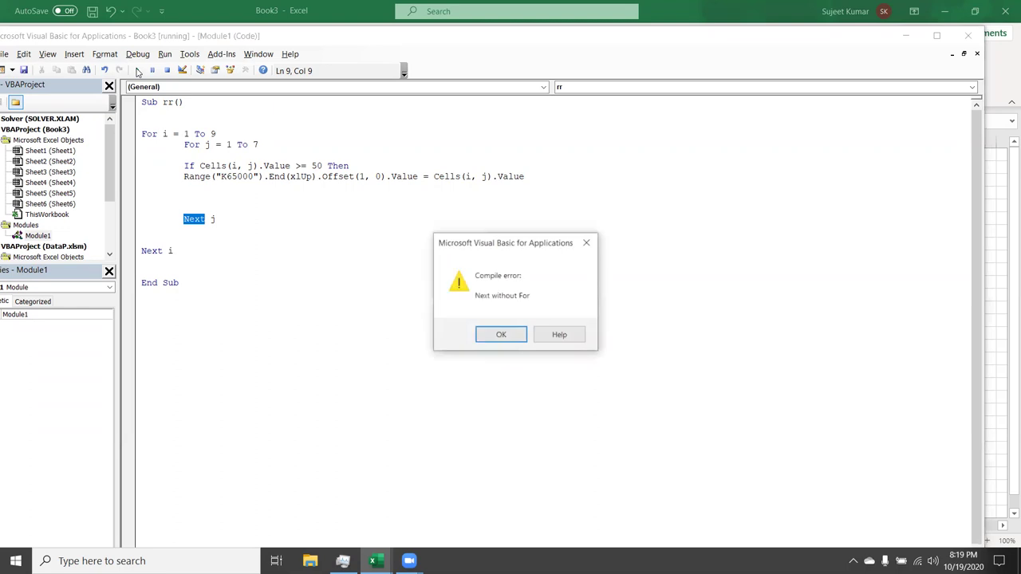
click(501, 335)
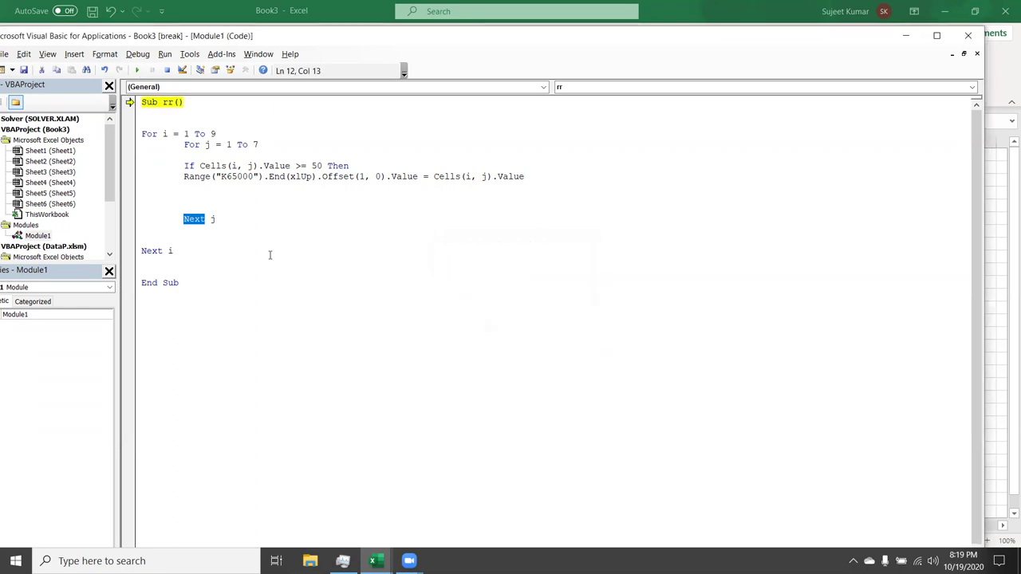
click(194, 205)
text(end if)
key(Up)
click(137, 71)
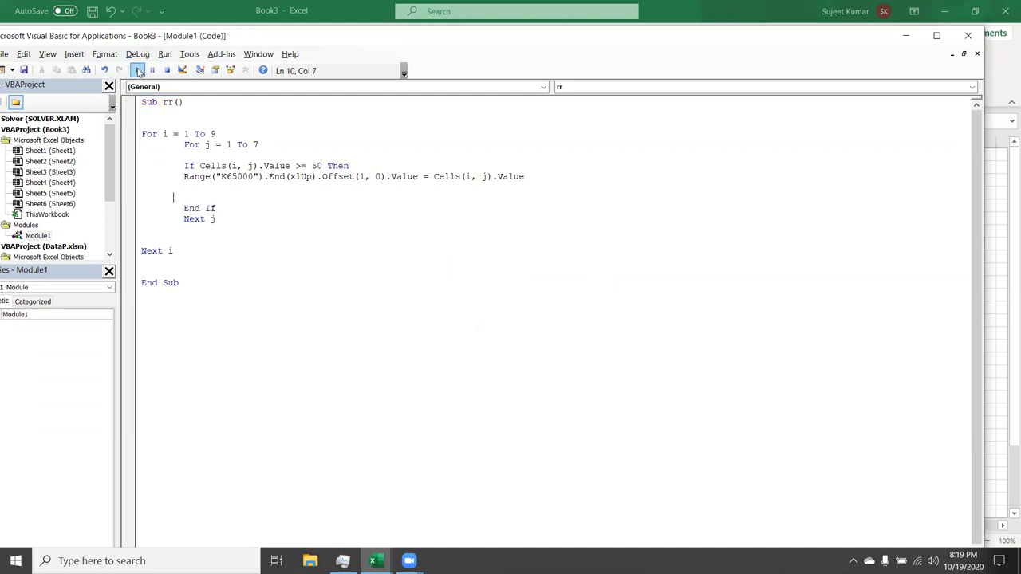
Step: Delete the values rr copied into column K from K2 down, returning to cell A1
key(alt+Tab)
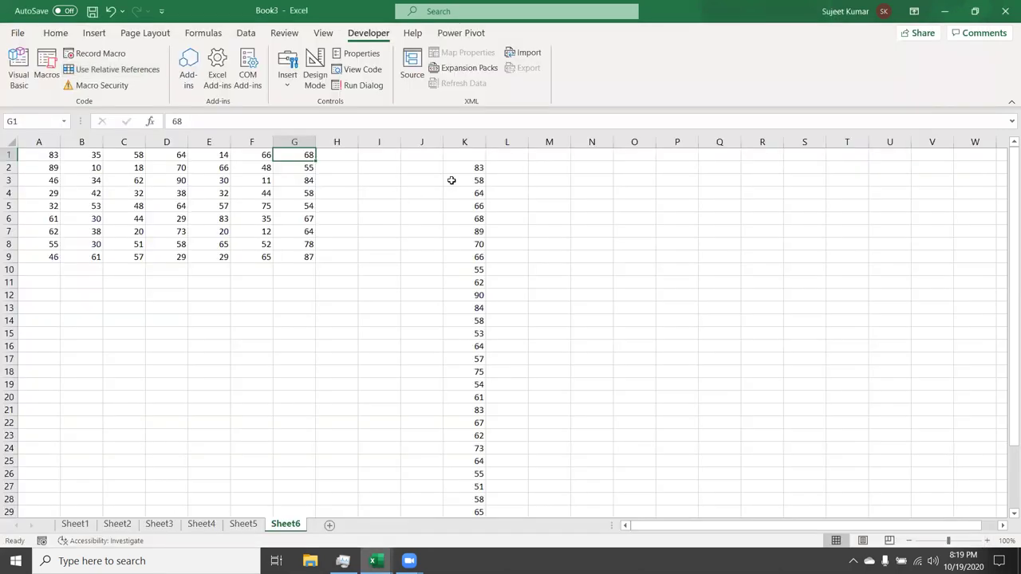
click(454, 174)
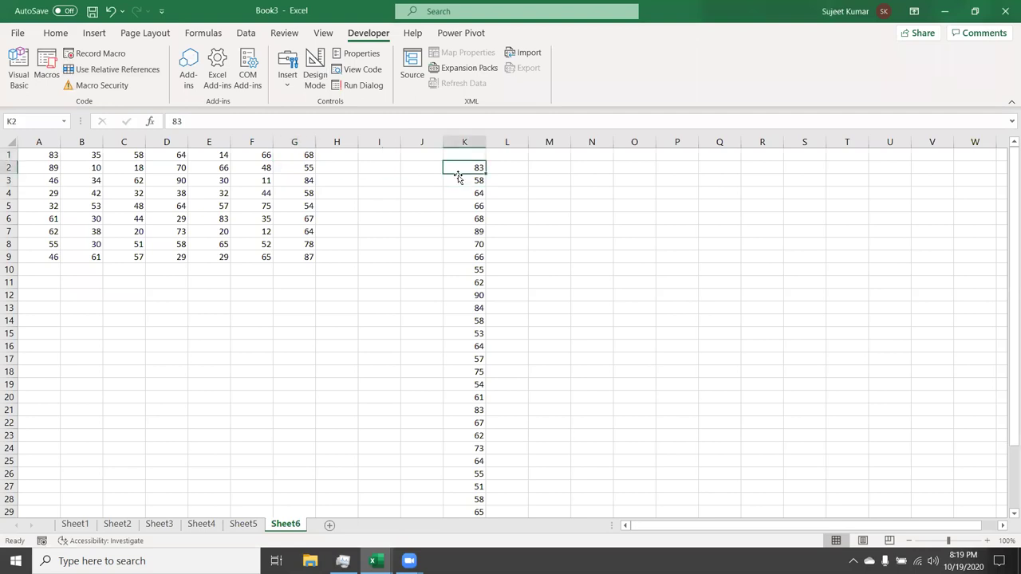
key(ctrl+shift+Down)
key(Delete)
scroll(457, 175, up, 2)
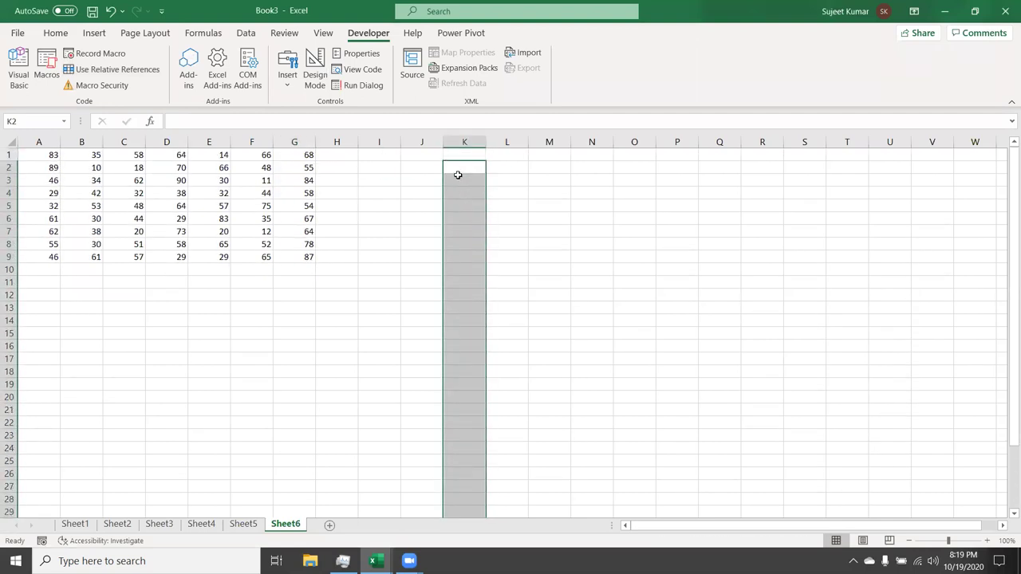
key(ctrl+Left)
key(Up)
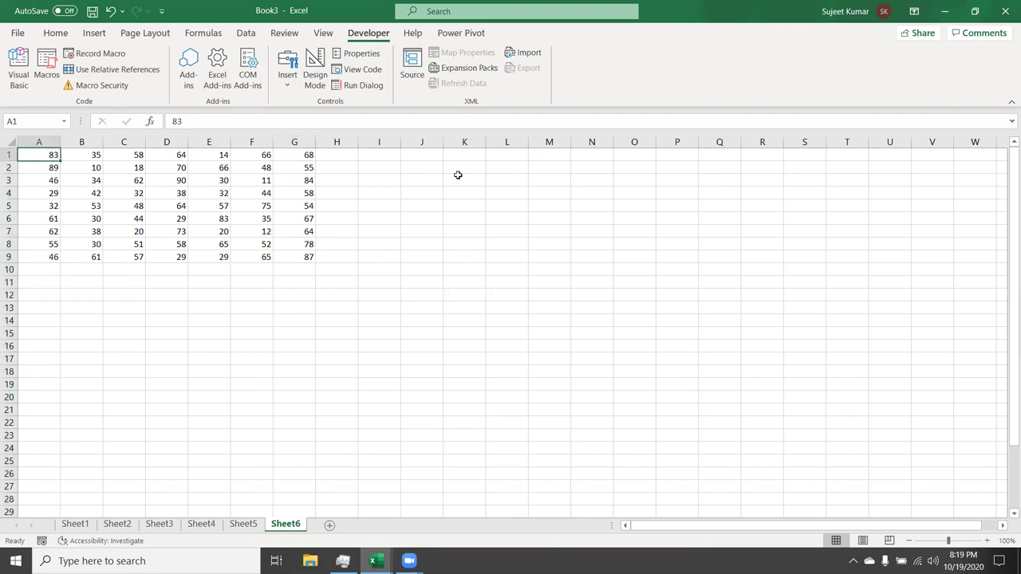
key(alt+F11)
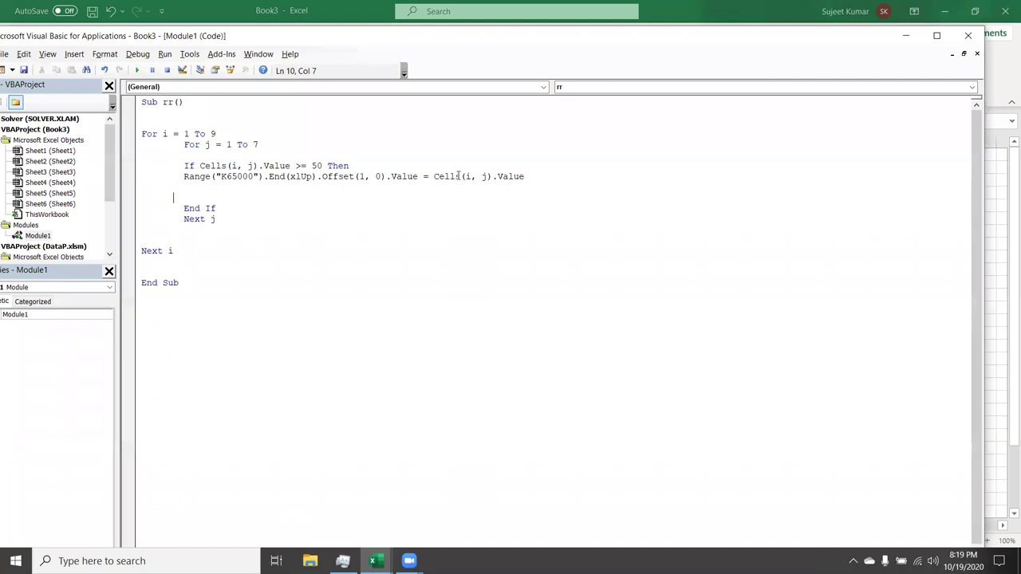
key(alt+F11)
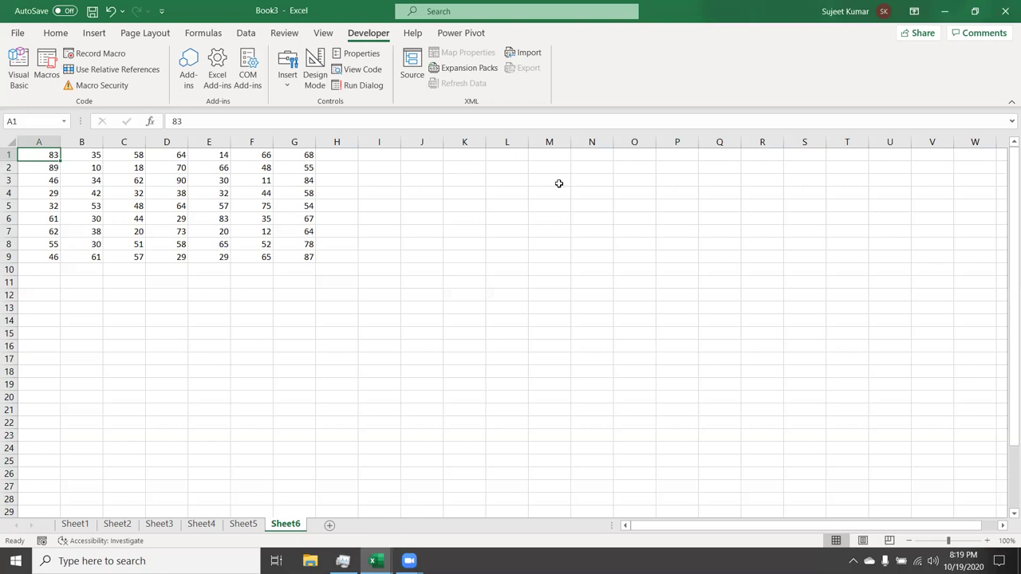
Step: Copy A3:D5, cancel the copy, then select the full number block A1:G9
click(56, 37)
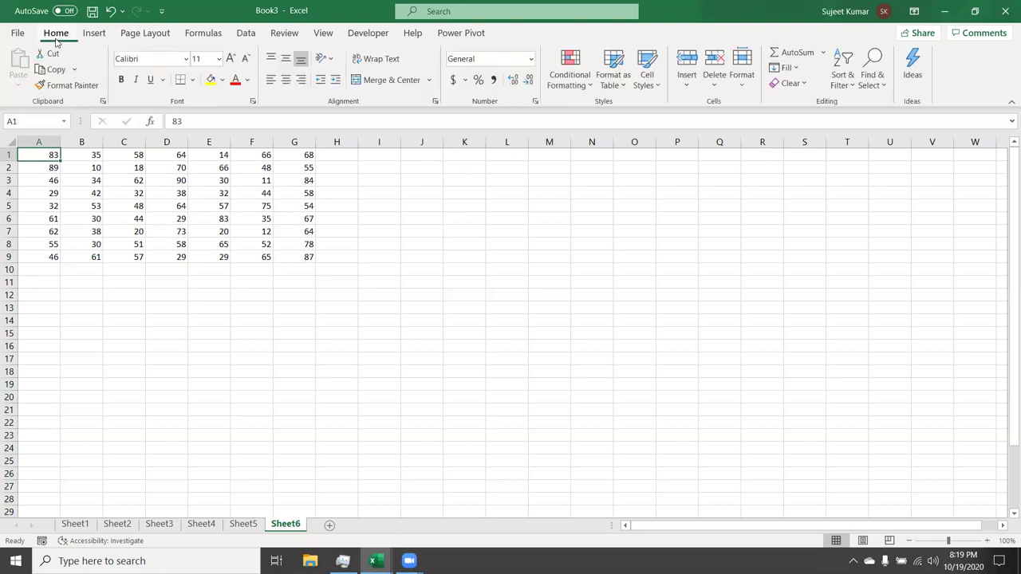
click(54, 180)
drag(54, 181, 174, 206)
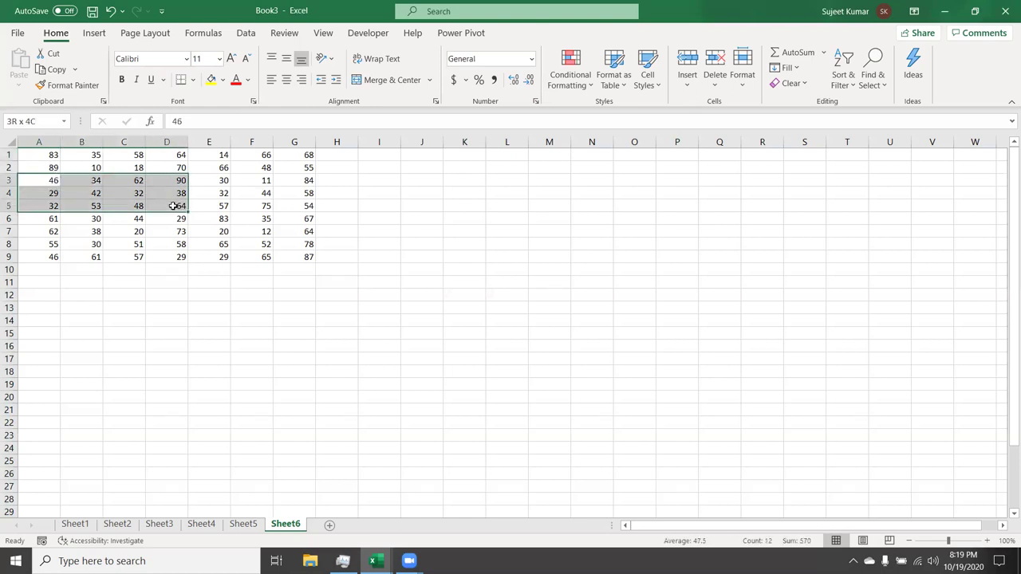
key(ctrl+c)
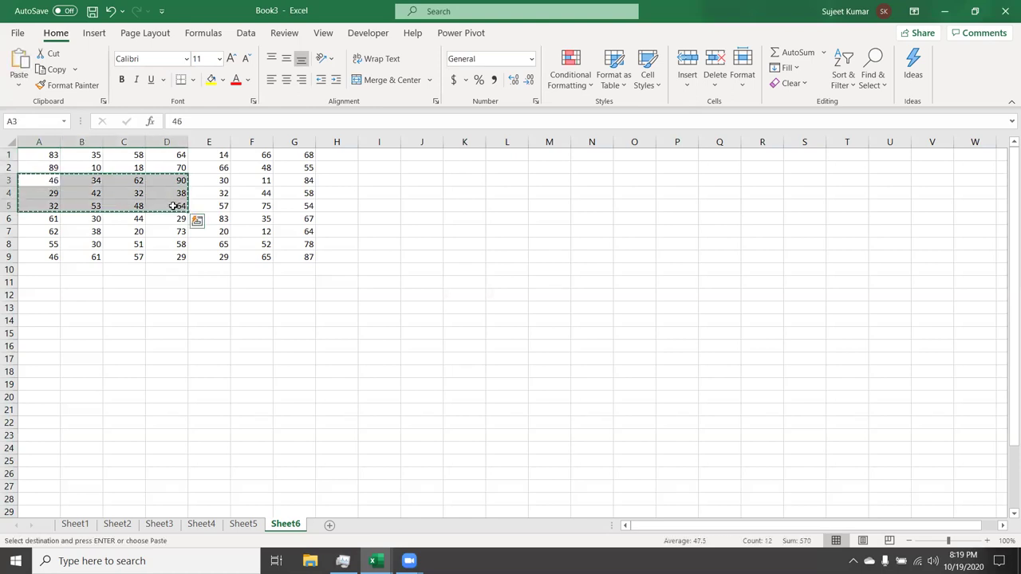
key(Escape)
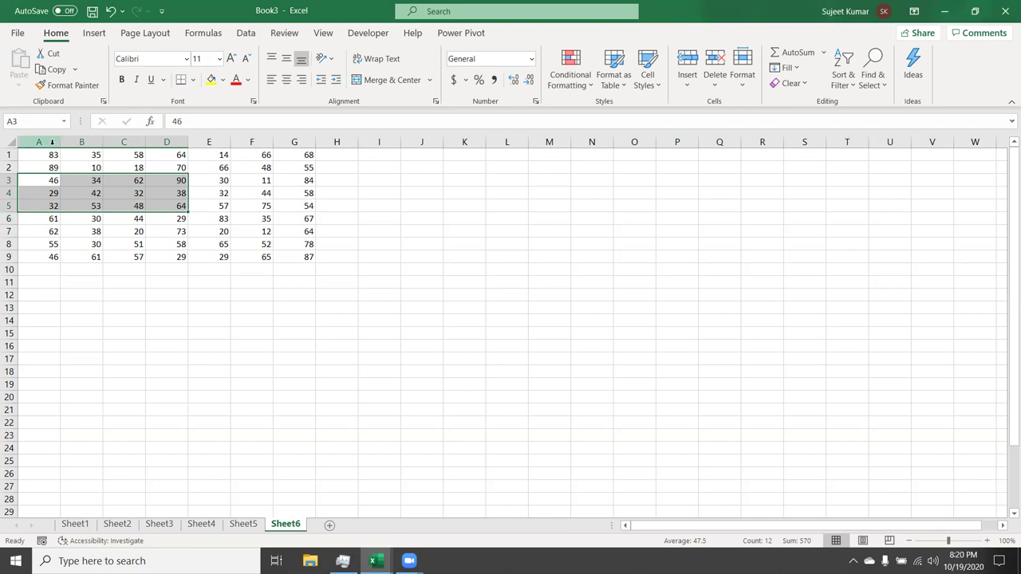
click(70, 168)
click(49, 157)
drag(49, 157, 275, 258)
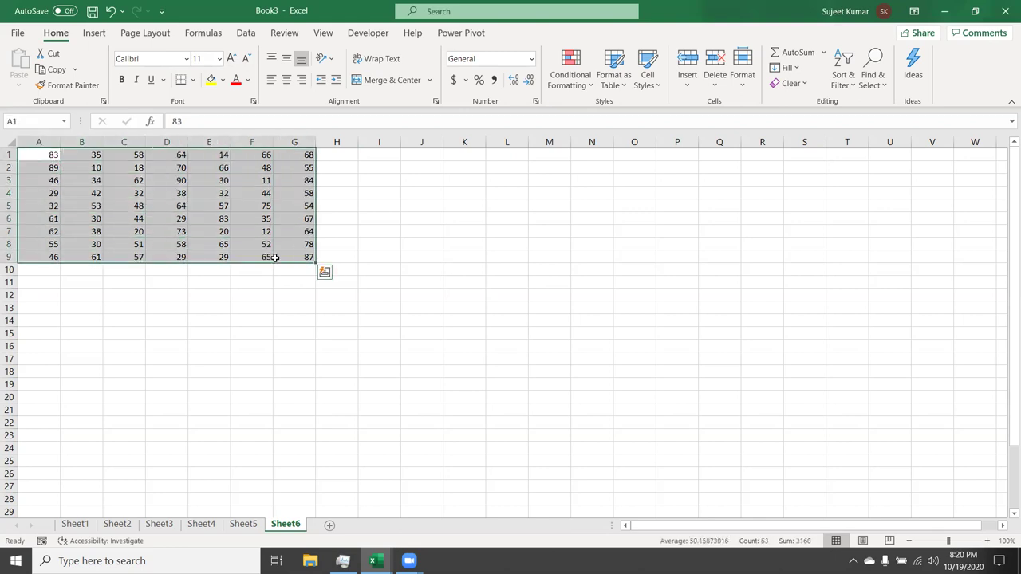
Step: Add a new macro header Sub rr_1() below the rr macro
key(alt+F11)
click(167, 303)
key(Return)
key(Return)
text(sub rr()
key(BackSpace)
text(rr_1())
key(Return)
Step: Declare Dim r As Range at the top of rr_1
key(Return)
text(f)
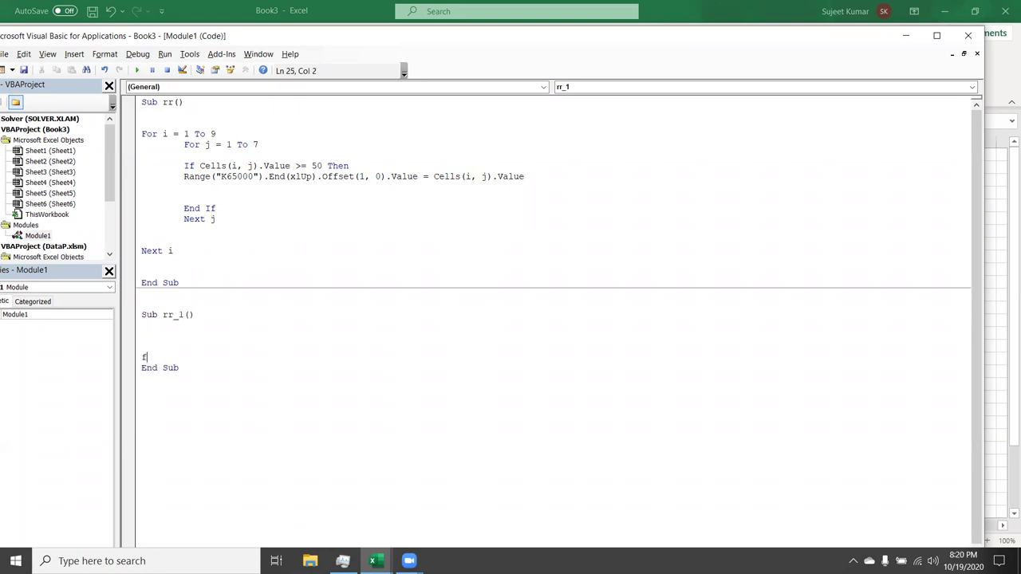
click(142, 346)
key(BackSpace)
key(Up)
key(Up)
text(dim r as ra)
key(Return)
key(Return)
Step: Start a For Each r In Selection loop closed by a Next line
text(for i)
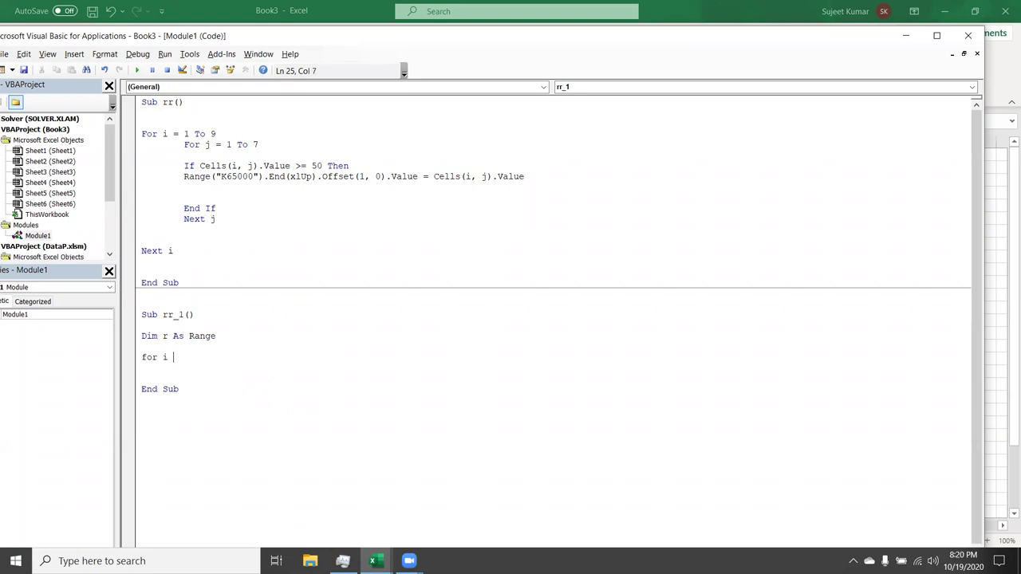
key(BackSpace)
key(BackSpace)
text(each r )
text(in selection)
key(Return)
key(Return)
key(Return)
key(Return)
text(next i)
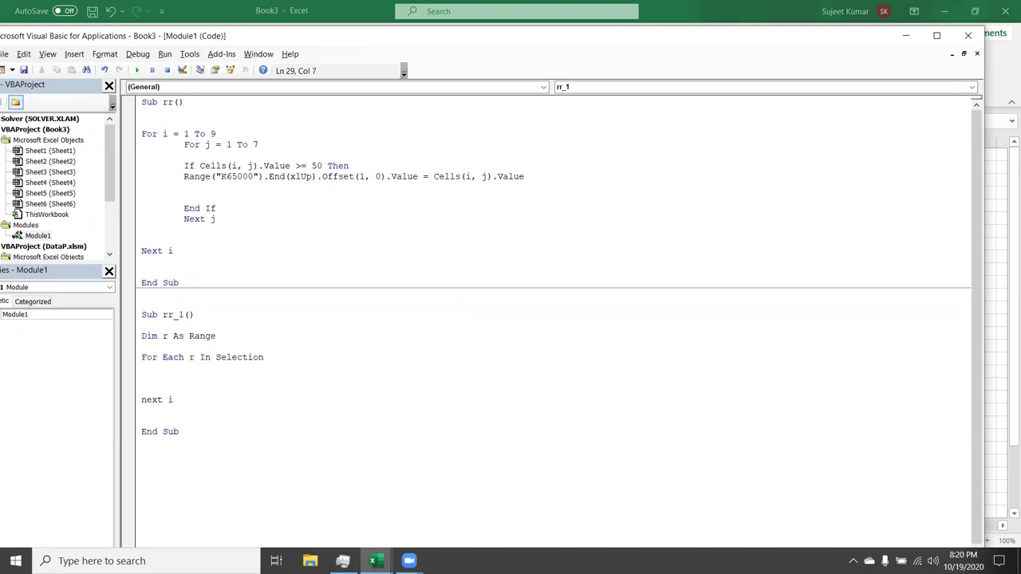
key(Up)
key(Up)
key(Up)
Step: Add the test If r.Value > 50 Then inside the loop
text(if r.v)
key(Down)
key(Tab)
text(>50)
text( then)
key(Return)
Step: Change Next i to Next r and begin a Range("A65000").Value line under the If
double_click(184, 410)
text(r)
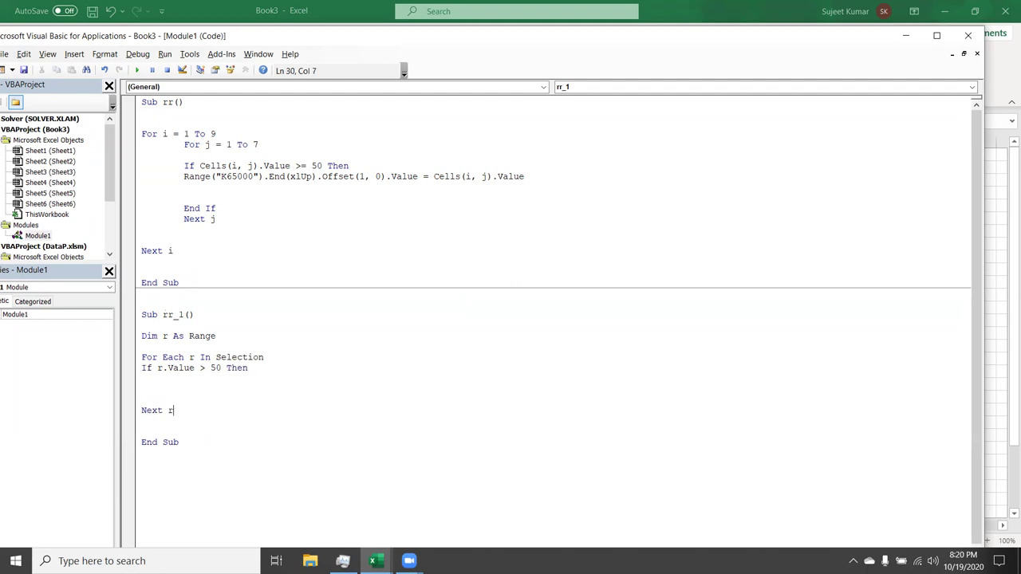
click(172, 385)
key(Up)
text(range("A65000").v)
Step: Begin rr_1's copy statement as Range("A65000").End(xlUp) with IntelliSense
click(172, 386)
key(BackSpace)
key(BackSpace)
key(BackSpace)
text(.v)
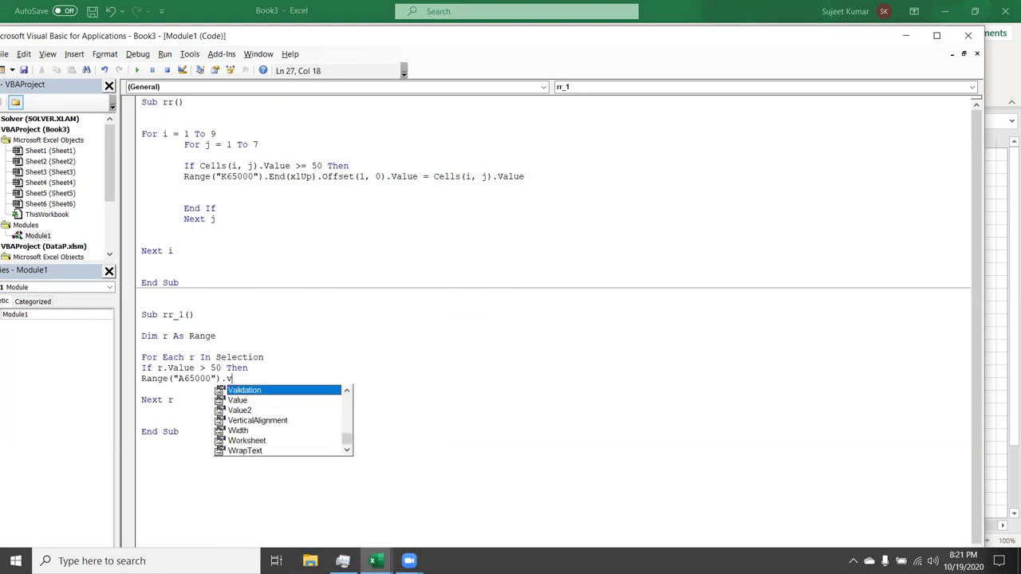
text(a)
key(Tab)
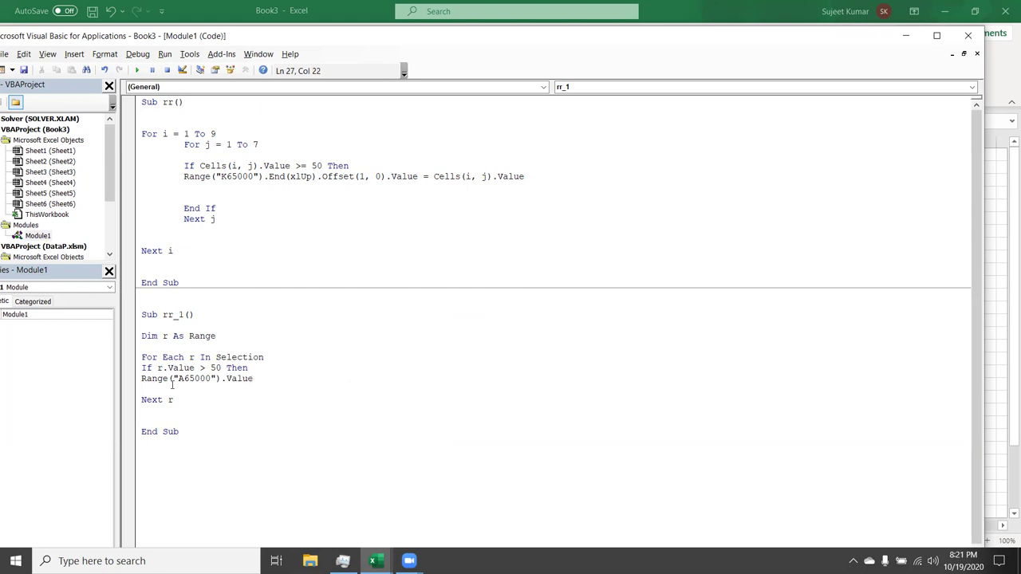
key(BackSpace)
key(BackSpace)
key(BackSpace)
key(BackSpace)
key(BackSpace)
key(BackSpace)
key(BackSpace)
text(.o)
key(BackSpace)
text(end)
key(Tab)
text(()
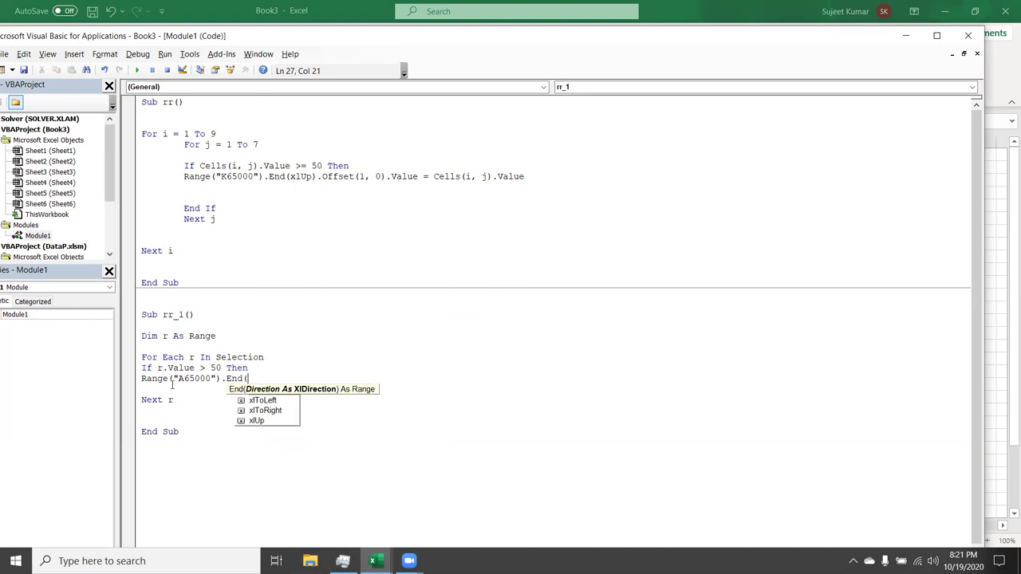
text(xlu)
key(Tab)
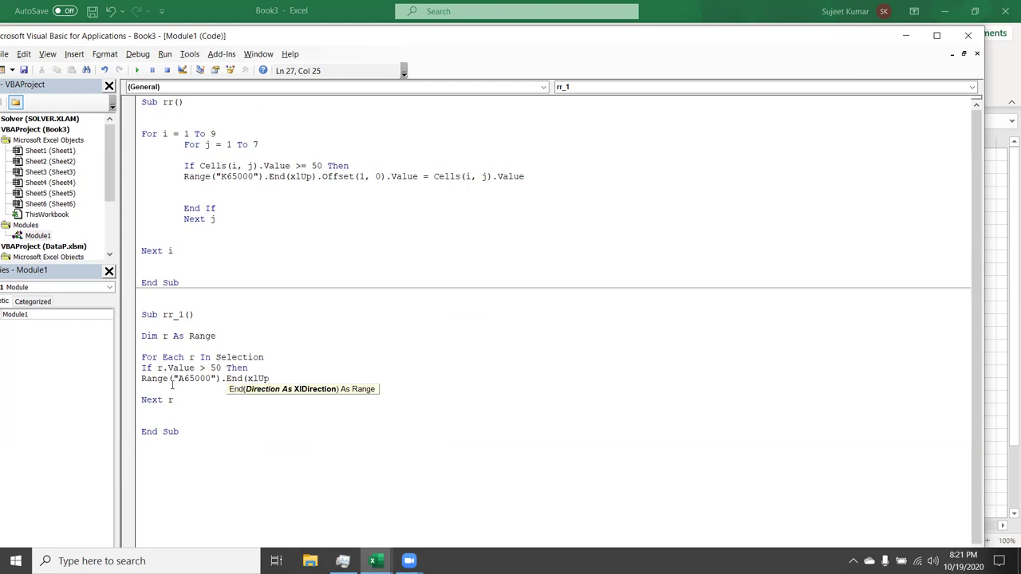
Step: Finish the statement with .Offset(1, 0).Value = r.Value
text().of)
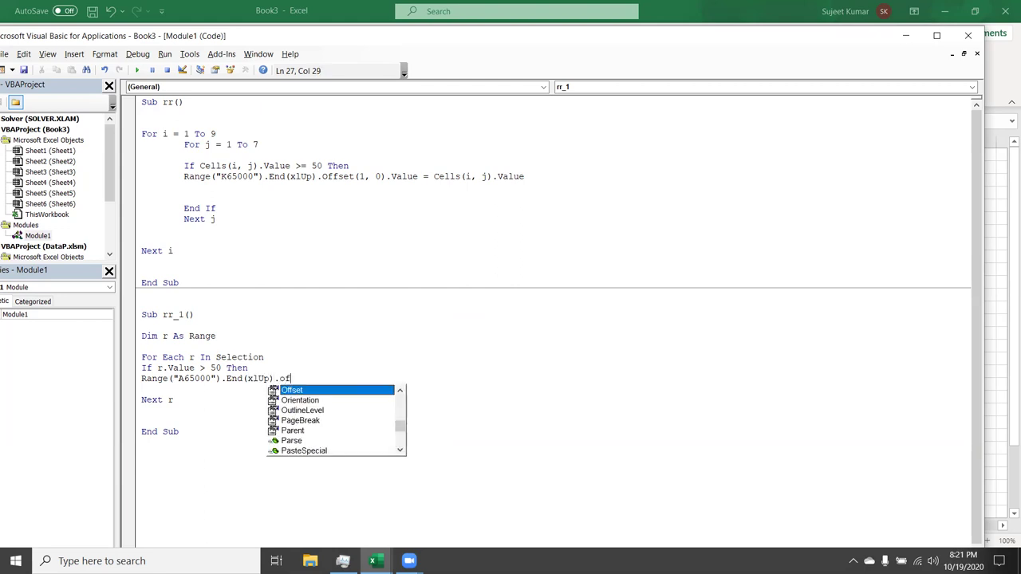
key(Tab)
text((1,0))
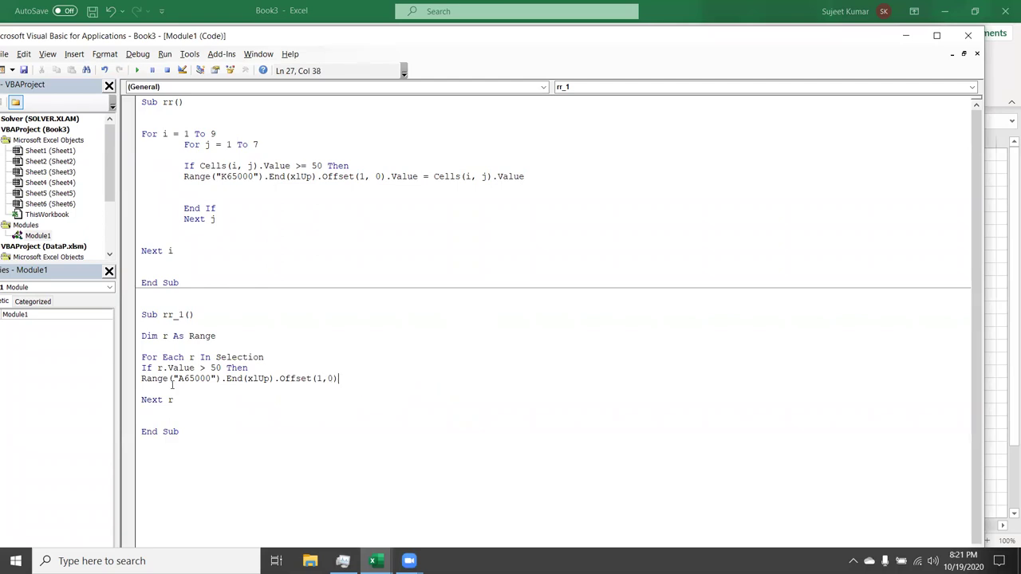
text(.v)
key(Down)
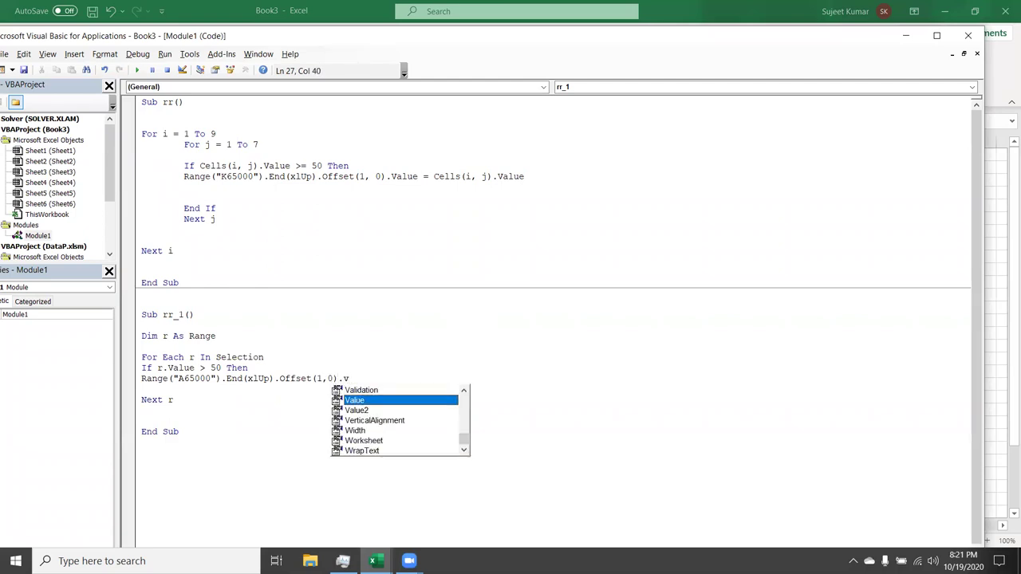
key(Tab)
text(= r)
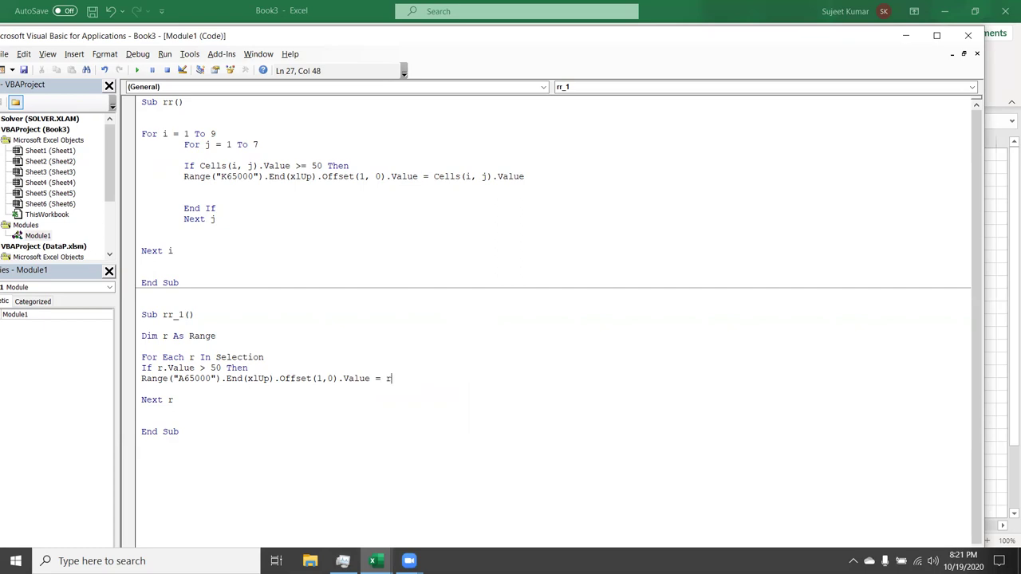
text(.v)
key(Down)
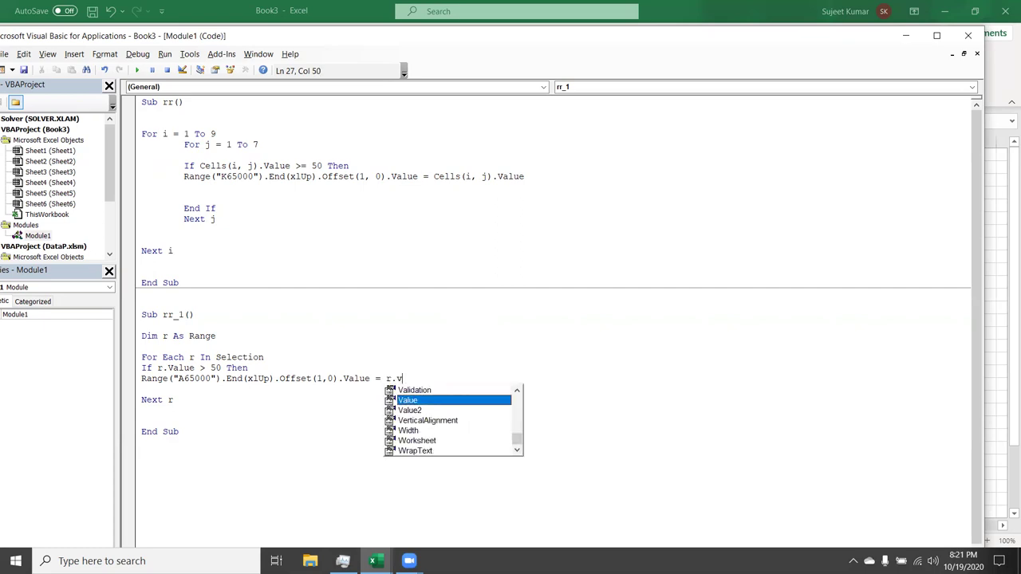
key(Tab)
Step: Close the If block with End If on a new line
key(Return)
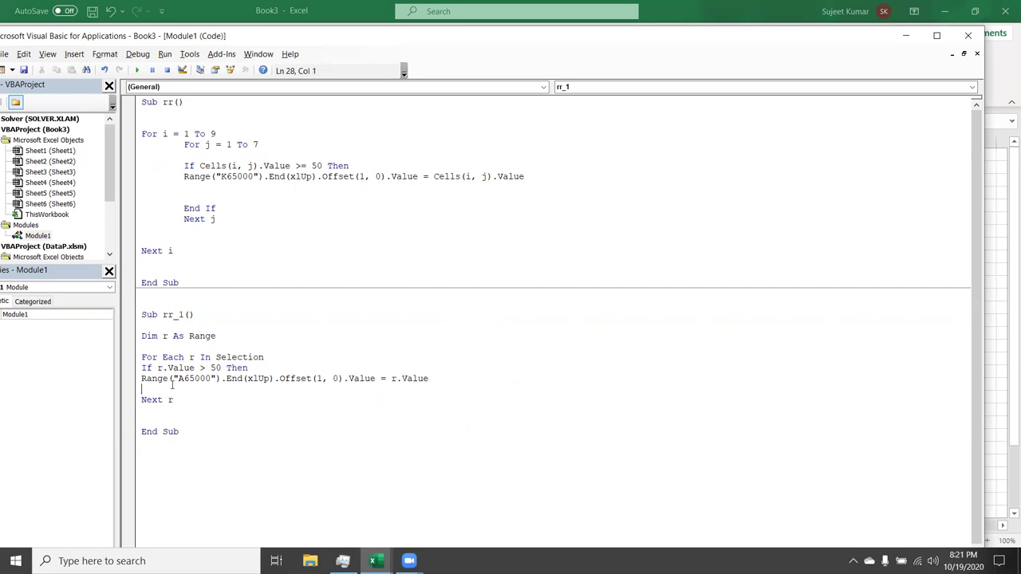
text(end if)
key(Down)
Step: Run rr_1 on block B2:D6, appending 70, 62, 90, 53 and 64 to A10:A14
key(alt+Tab)
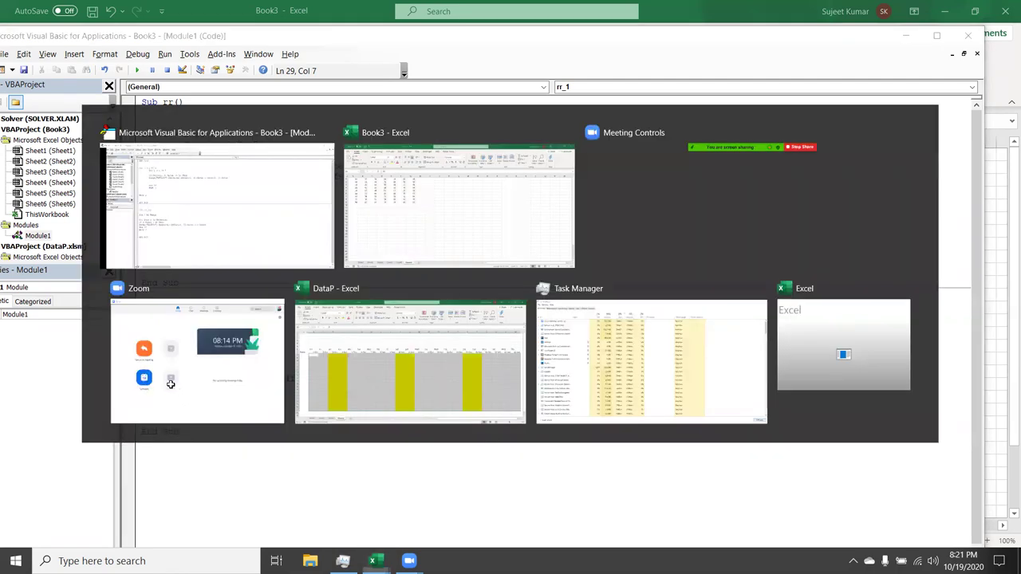
drag(64, 166, 168, 218)
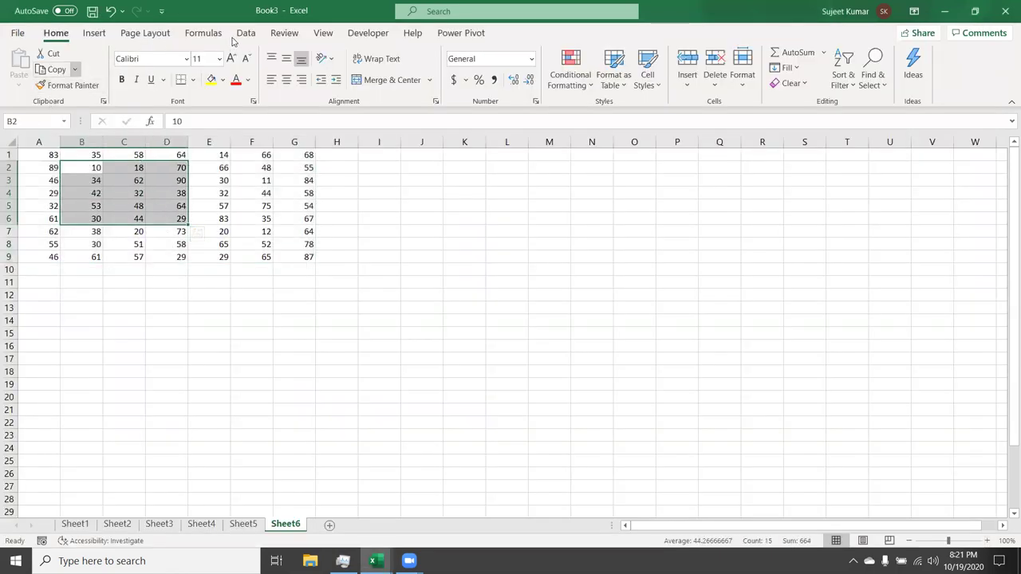
click(352, 35)
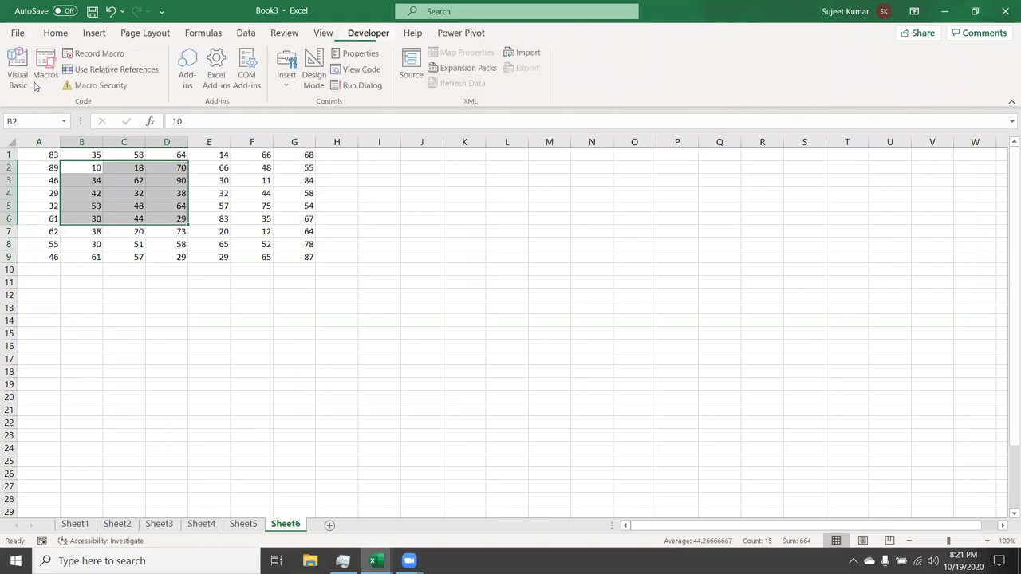
click(40, 80)
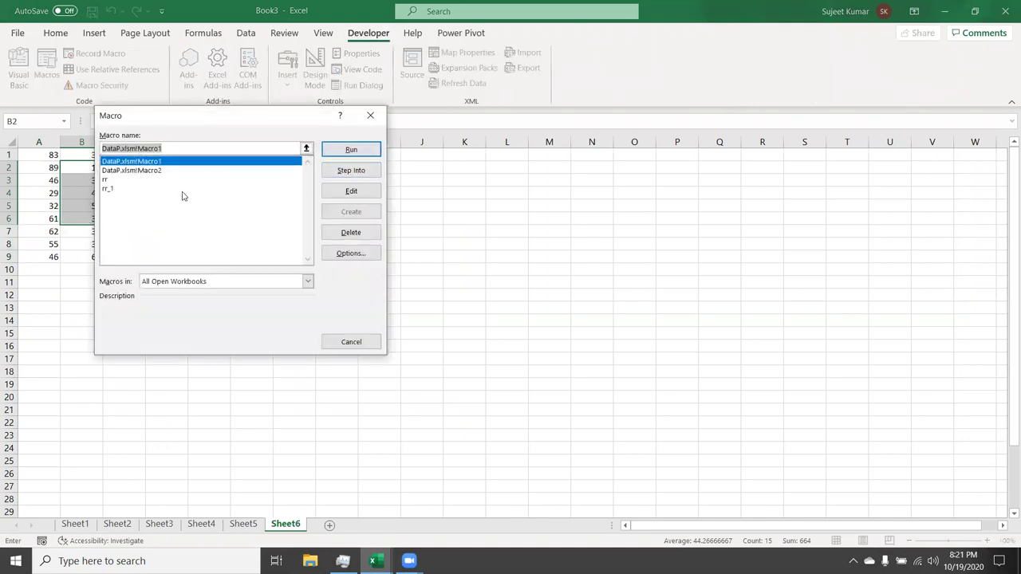
click(180, 189)
click(369, 149)
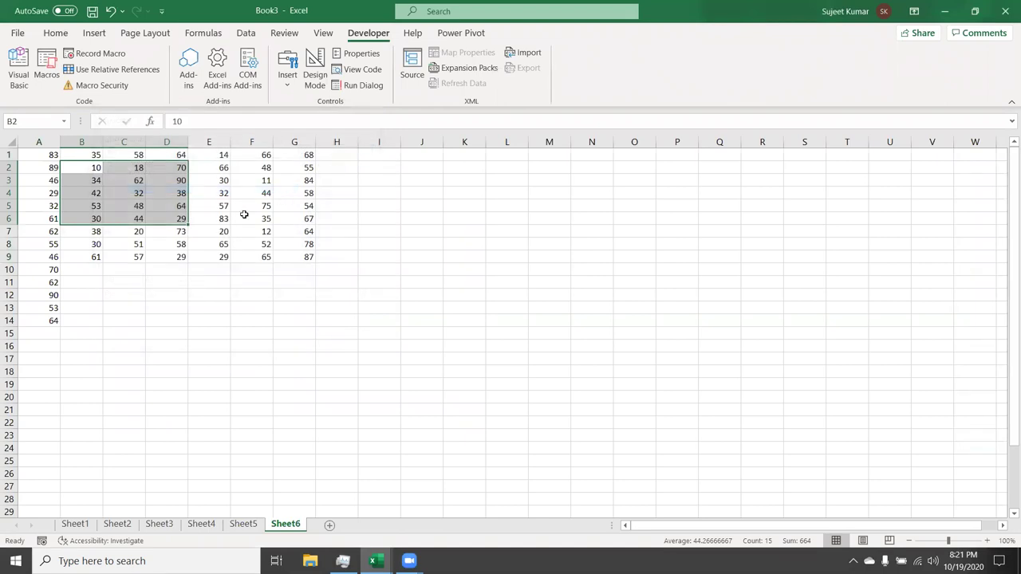
Step: Clear the copied values from A10:A14
click(196, 232)
click(35, 272)
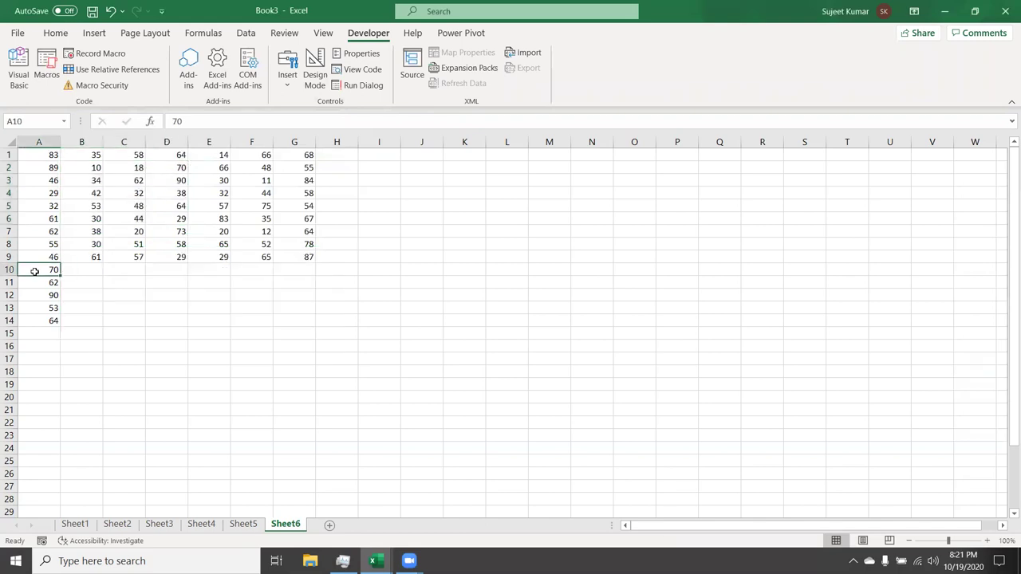
key(ctrl+shift+Down)
key(Delete)
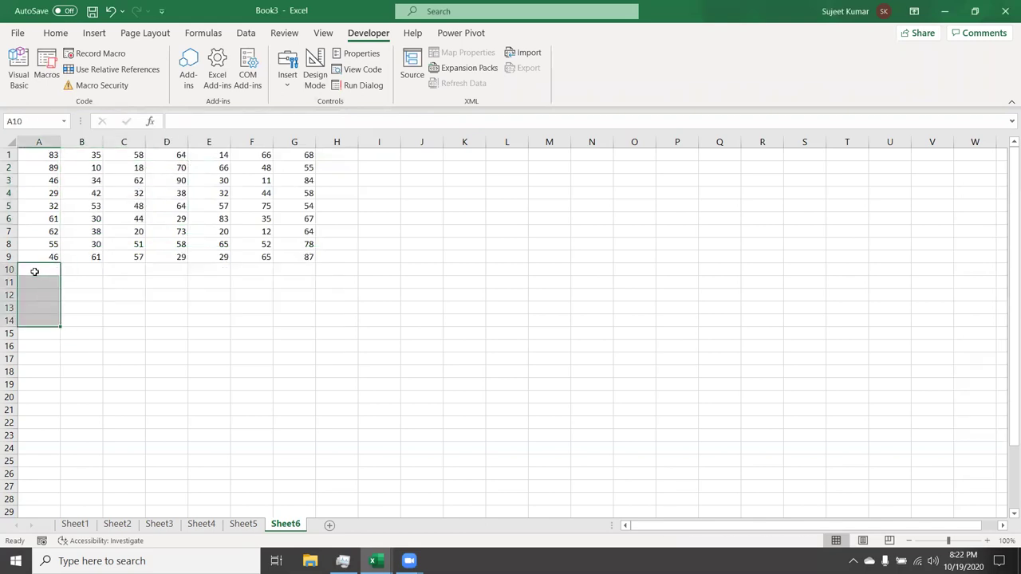
Step: Add a new sheet, Sheet7, and enter a first name in A1
click(327, 526)
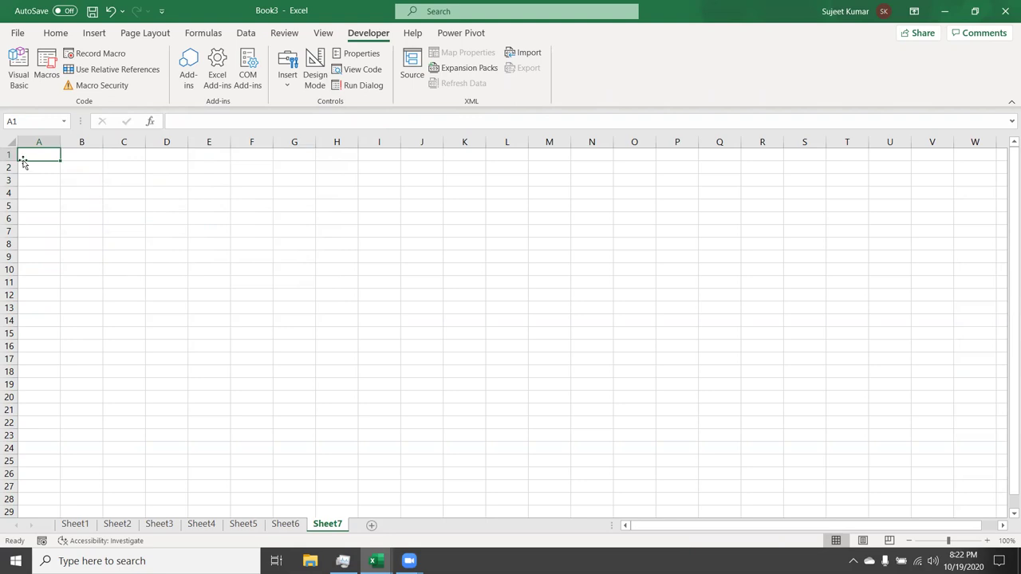
text(sadas)
key(BackSpace)
key(BackSpace)
key(BackSpace)
key(BackSpace)
key(BackSpace)
text(Puja)
click(95, 183)
Step: Enter first names in B3, D3 and E5, then return to the VBA editor
text(Neeraj)
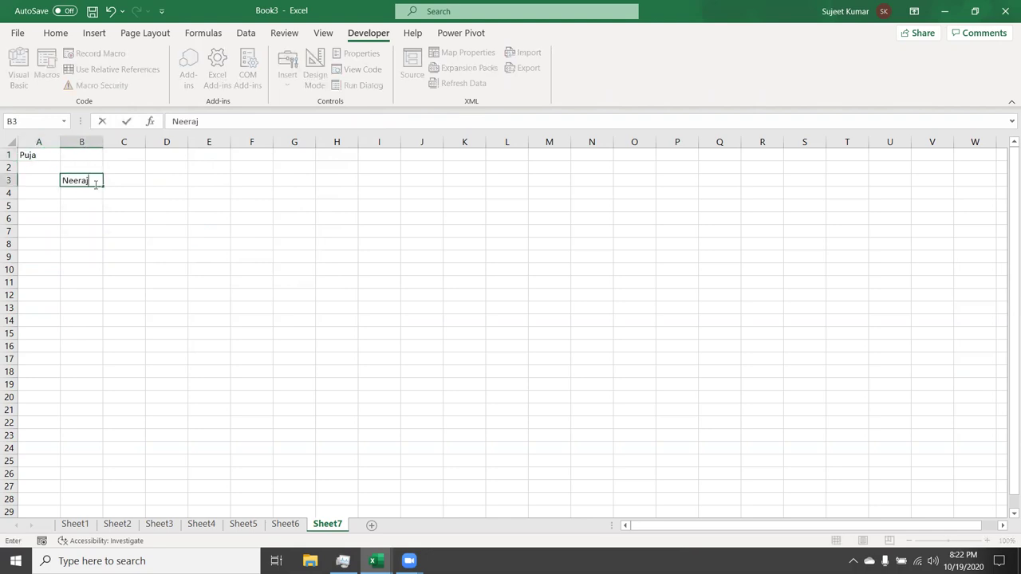
click(172, 184)
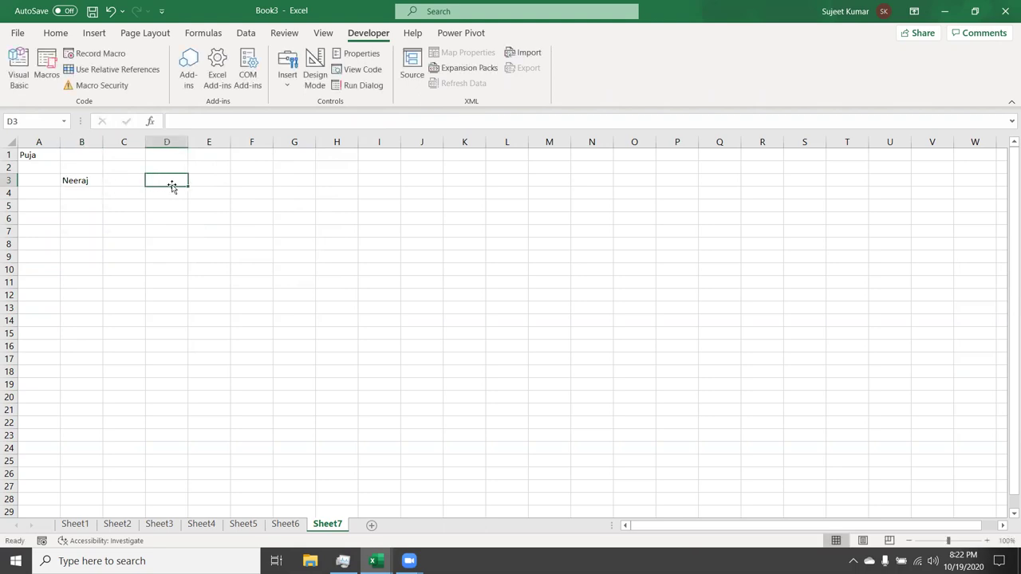
text(Om)
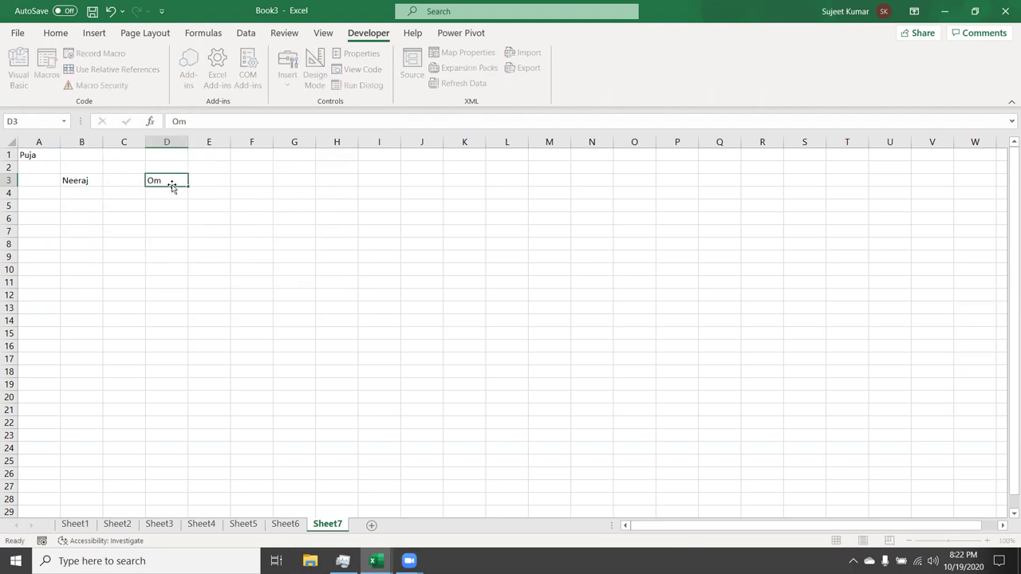
key(Return)
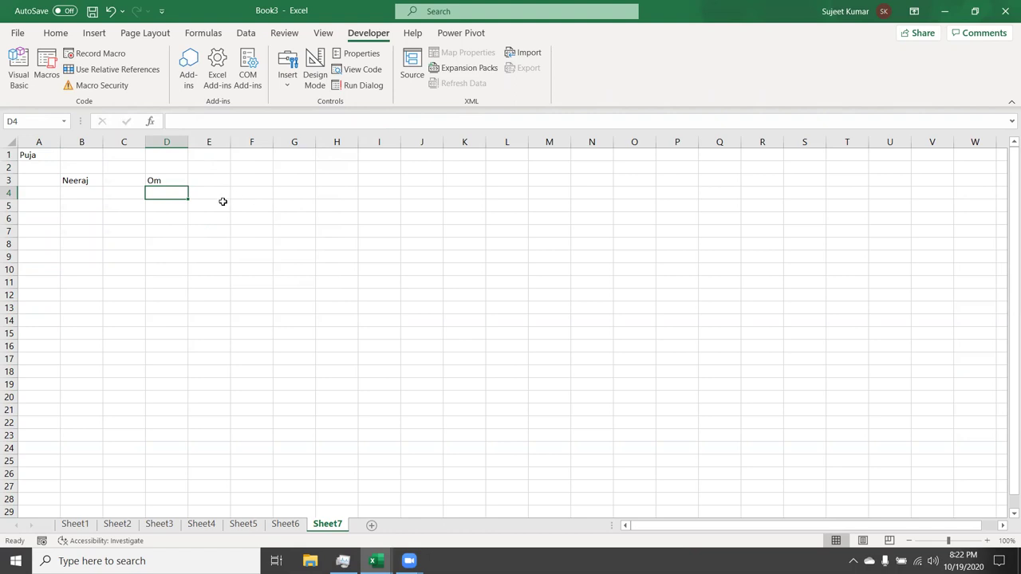
click(219, 205)
text(KAvita)
key(Return)
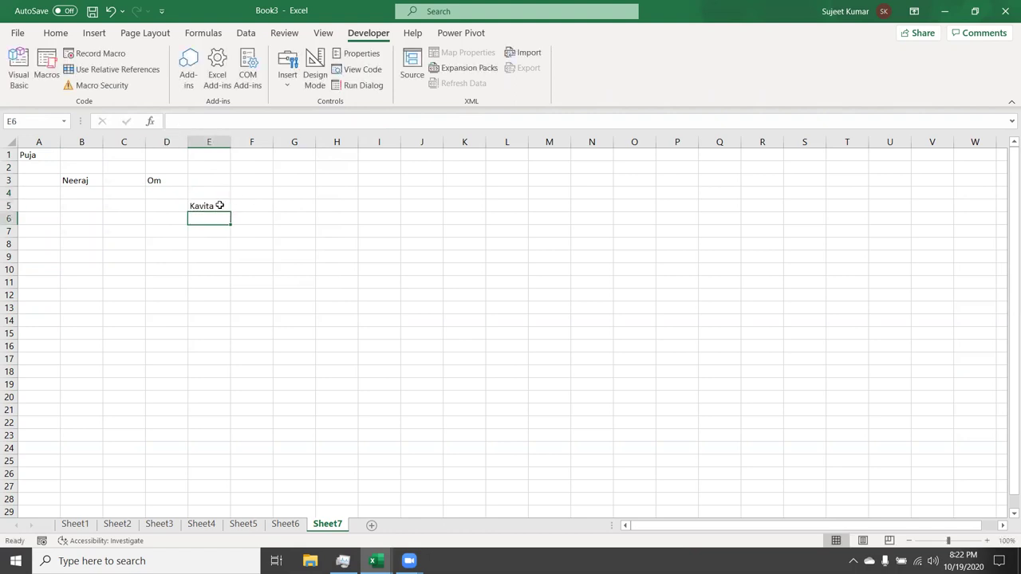
key(alt+F11)
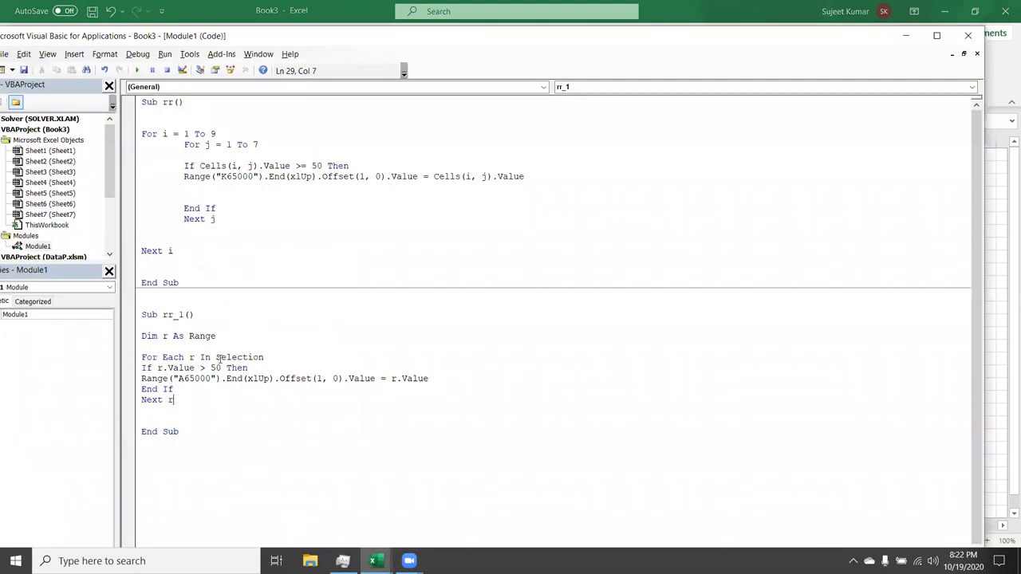
Step: Highlight r, Range and Selection in rr_1 to explain them, then return to Excel
double_click(192, 358)
double_click(190, 336)
double_click(225, 359)
click(180, 416)
click(290, 229)
click(212, 201)
key(alt+F11)
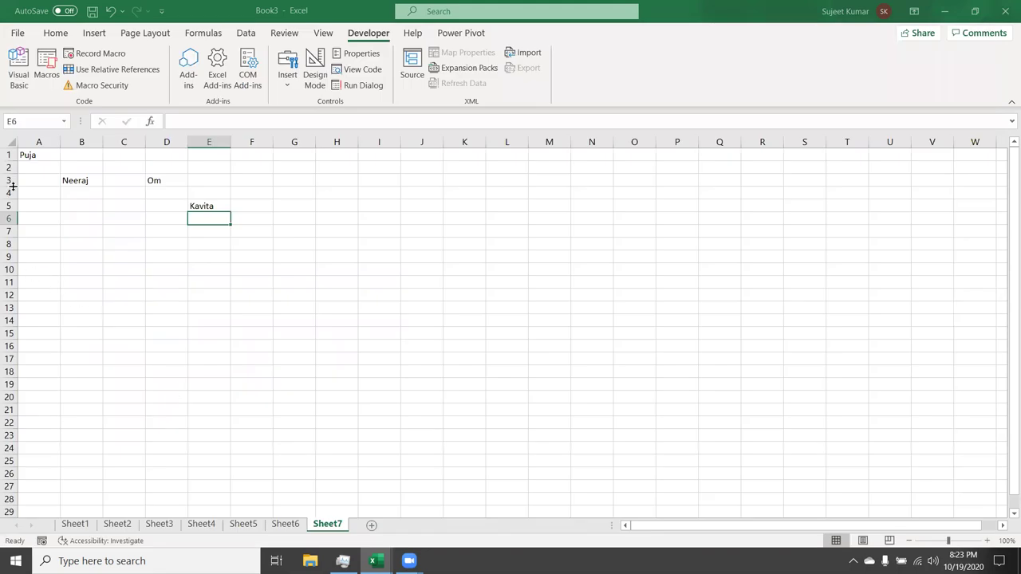
Step: Select the names block A1:E5 on Sheet7 and return to the VBA editor
click(31, 159)
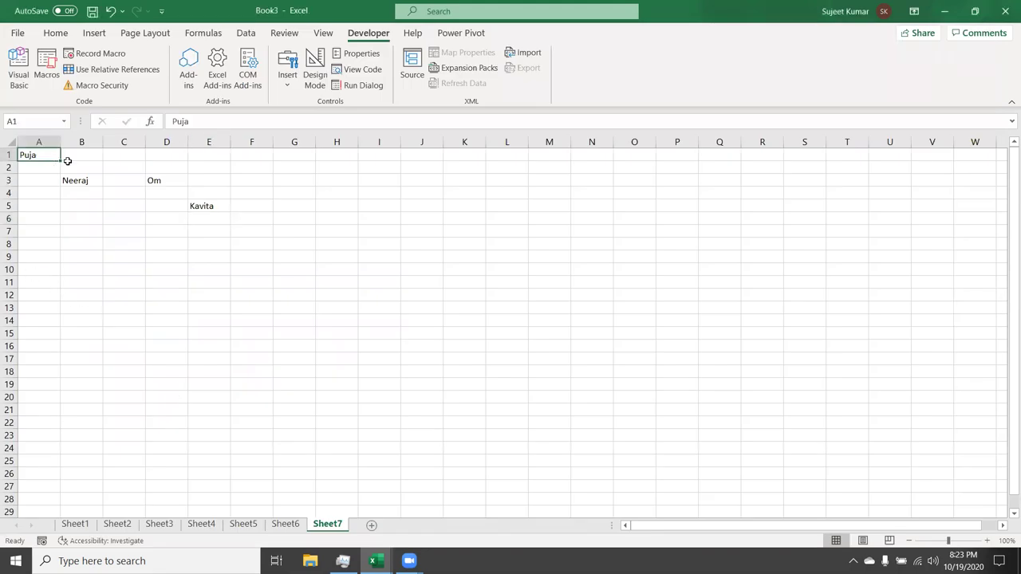
click(60, 37)
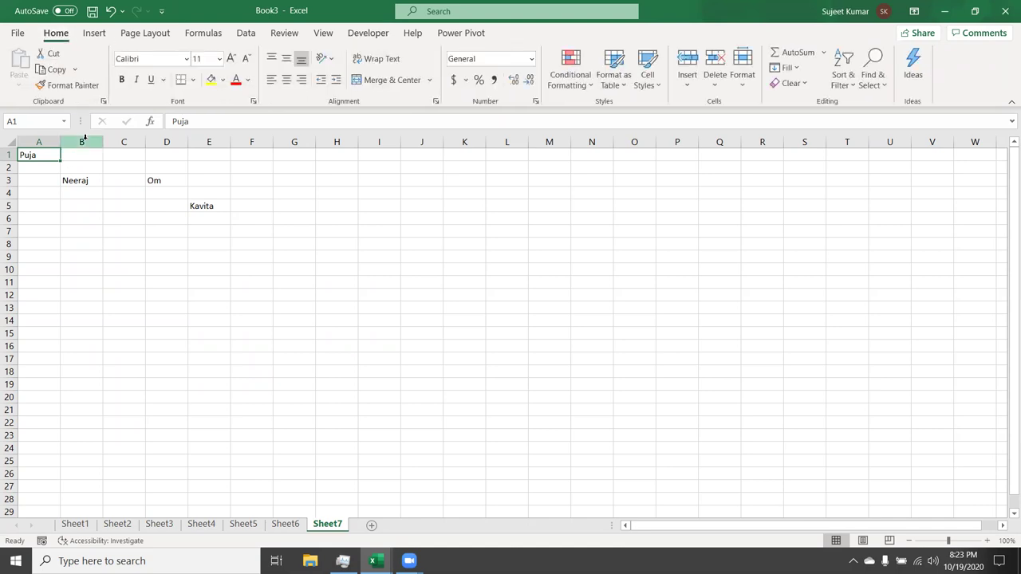
shift+drag(239, 252, 201, 212)
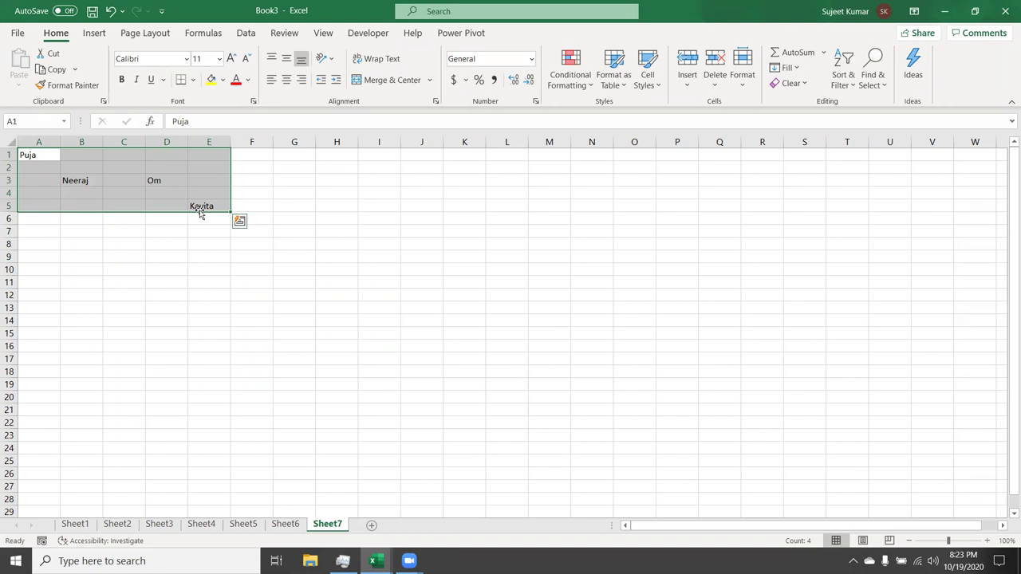
key(alt+F11)
Step: Declare a new Sub ucase() macro below rr_1
click(226, 469)
key(Down)
key(Down)
key(Down)
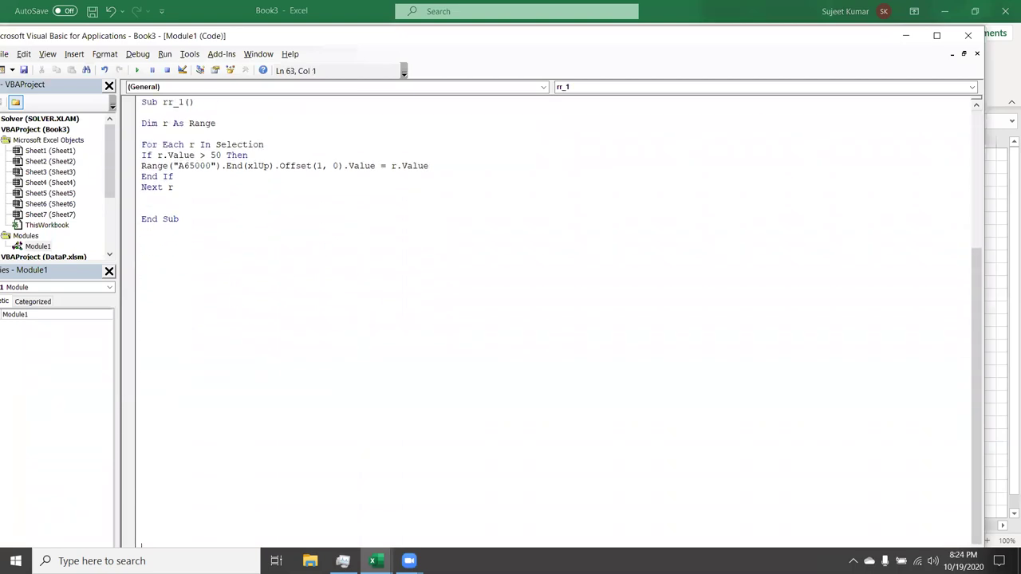
key(Down)
key(Up)
key(Up)
key(Up)
key(Up)
key(Up)
key(Up)
key(Up)
key(Up)
key(Up)
text(sub )
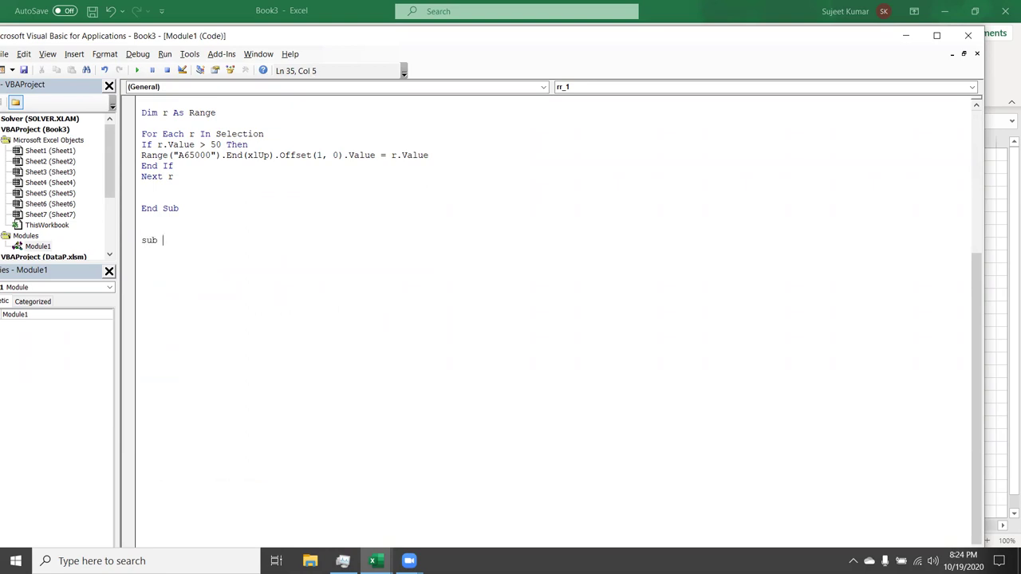
text(ext)
key(BackSpace)
key(BackSpace)
key(BackSpace)
text(ucase())
key(Return)
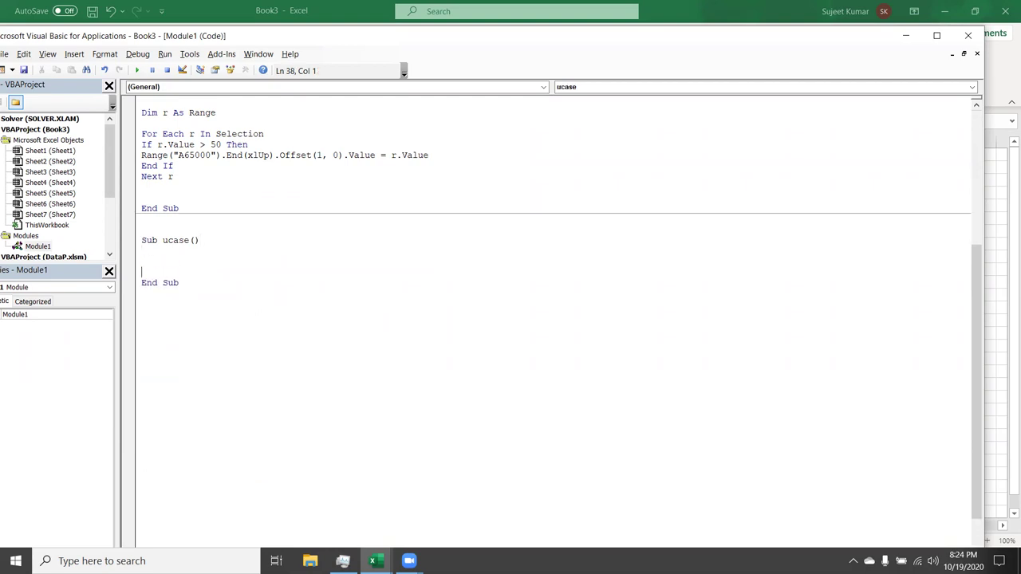
Step: Add Dim r As Range and a For Each r In Selection … Next r loop
key(Up)
text(dim r as ra)
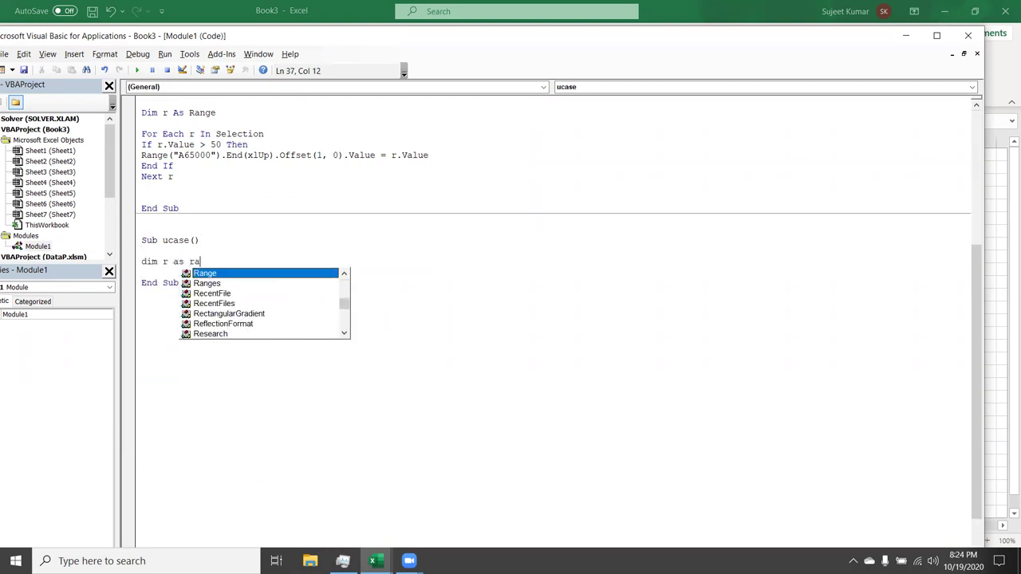
key(Return)
key(Return)
text(for )
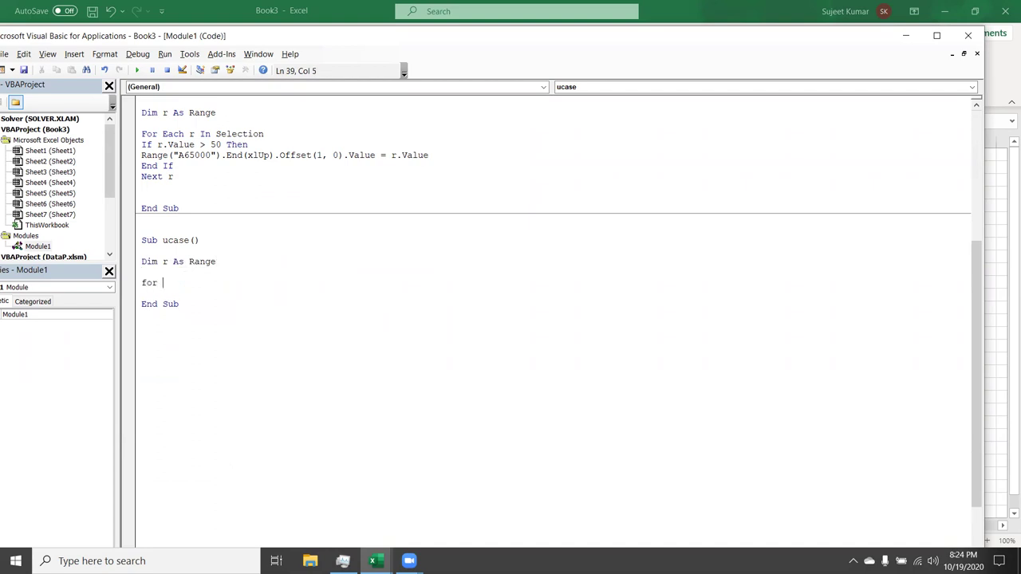
text(each )
text(r in selection)
key(Return)
key(Return)
key(Return)
text(next)
key(BackSpace)
text(t r)
key(Return)
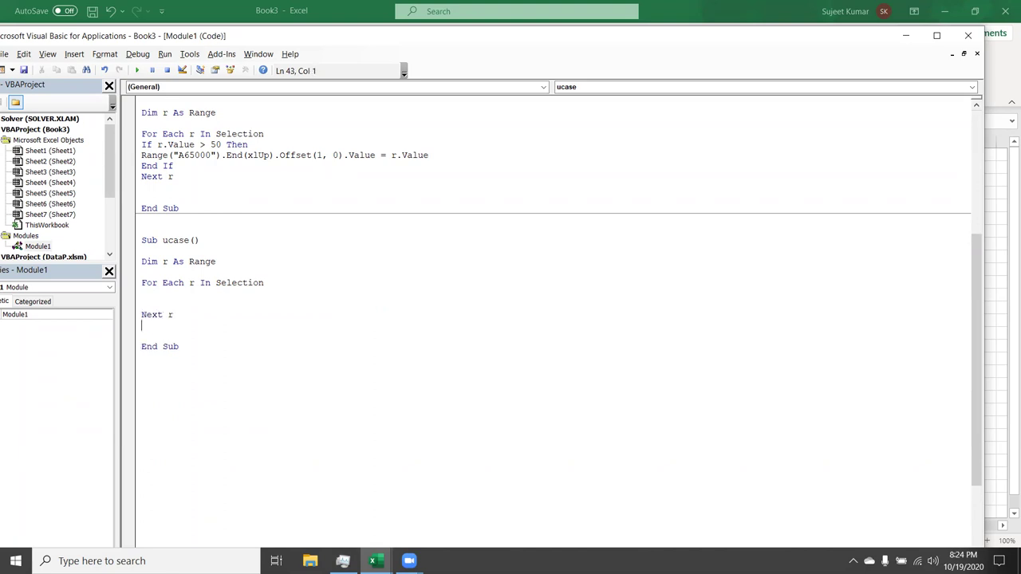
key(Up)
key(Up)
key(Up)
key(Return)
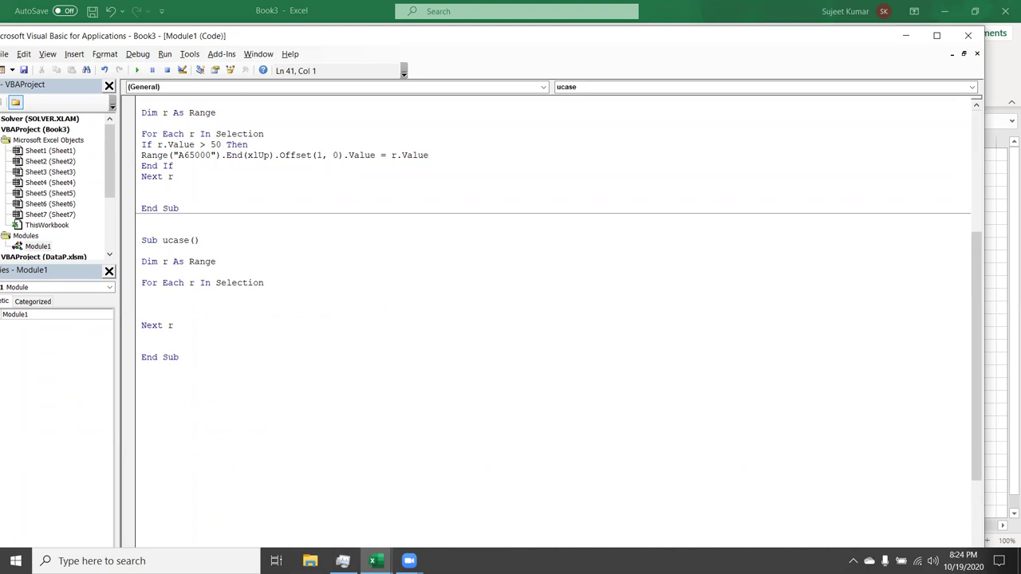
Step: Inside the loop, write r.Value = ucase(r.Value), then return to Excel
text(u)
key(BackSpace)
text(r.)
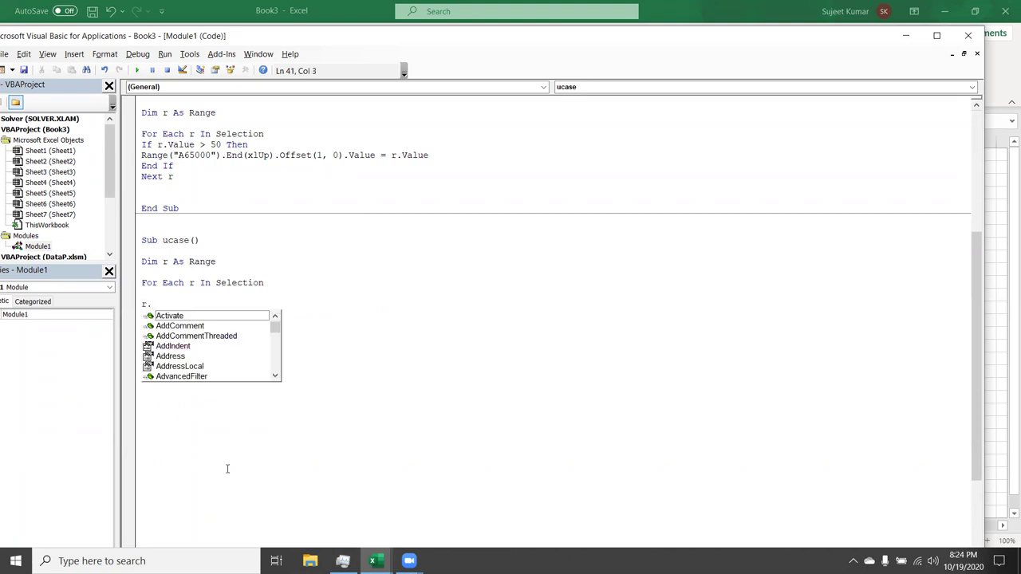
text(v)
key(Tab)
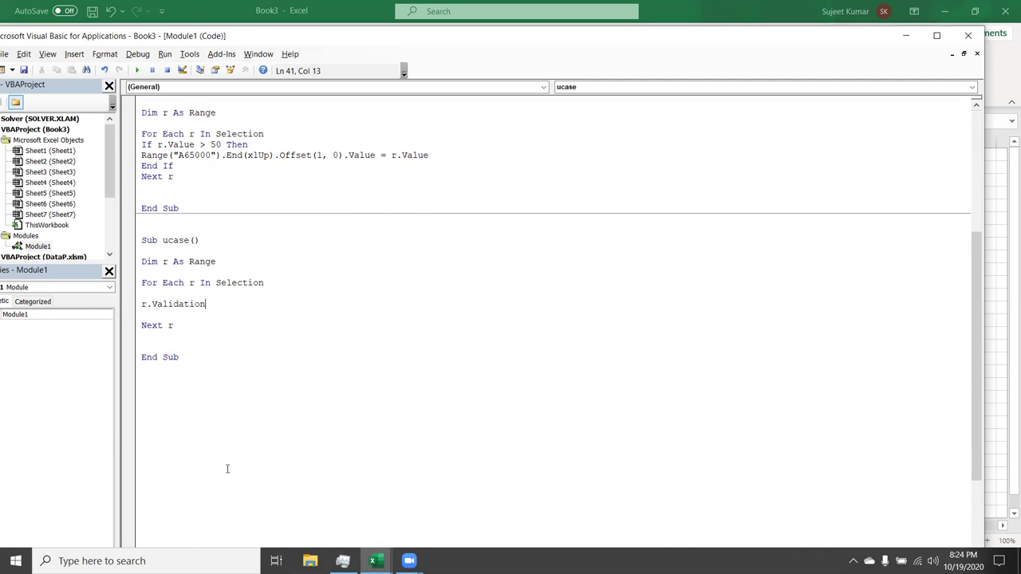
key(BackSpace)
key(BackSpace)
key(BackSpace)
key(BackSpace)
key(BackSpace)
key(BackSpace)
key(BackSpace)
key(BackSpace)
text(.)
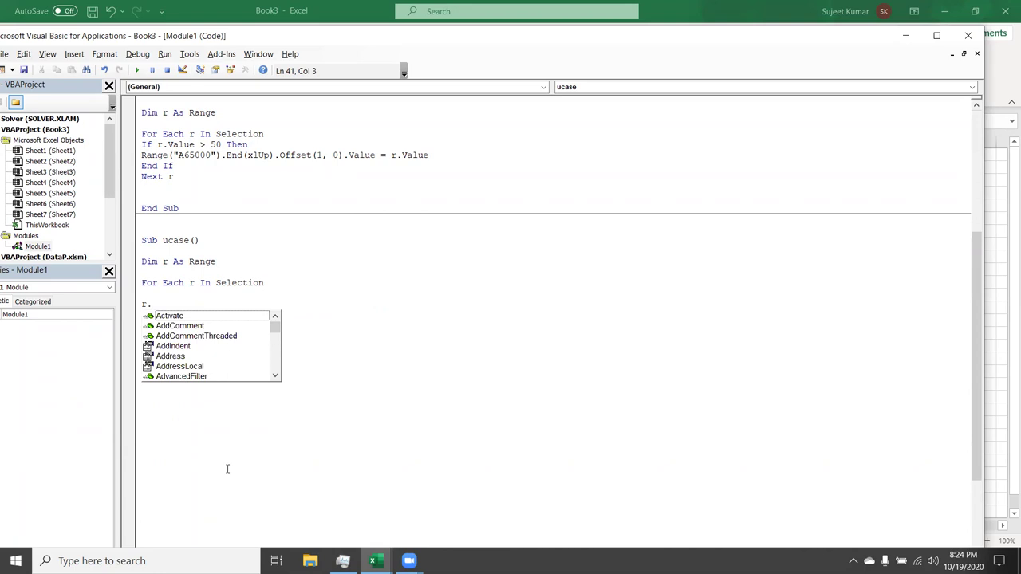
text(v)
key(Down)
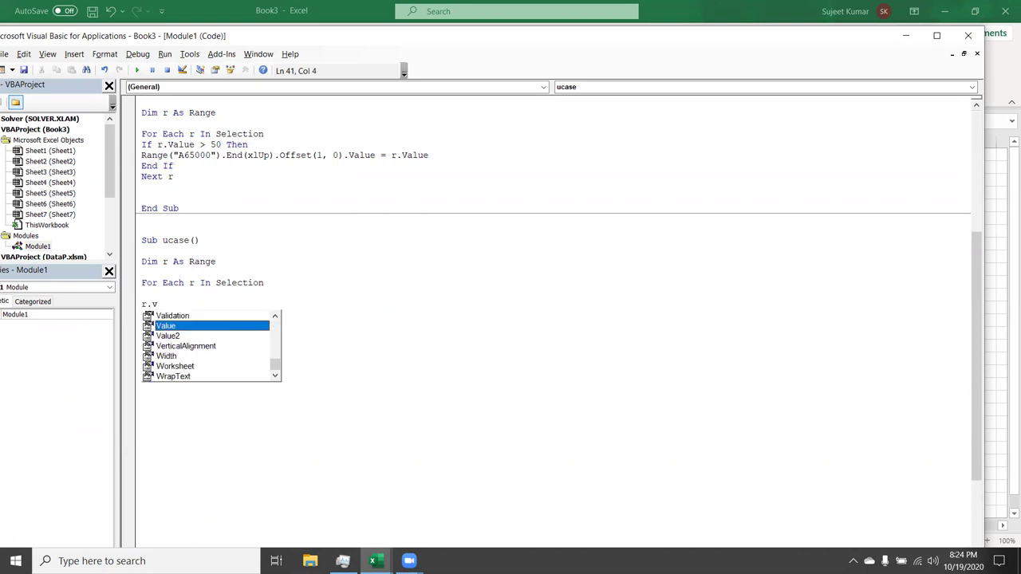
key(Tab)
text(= ucase()
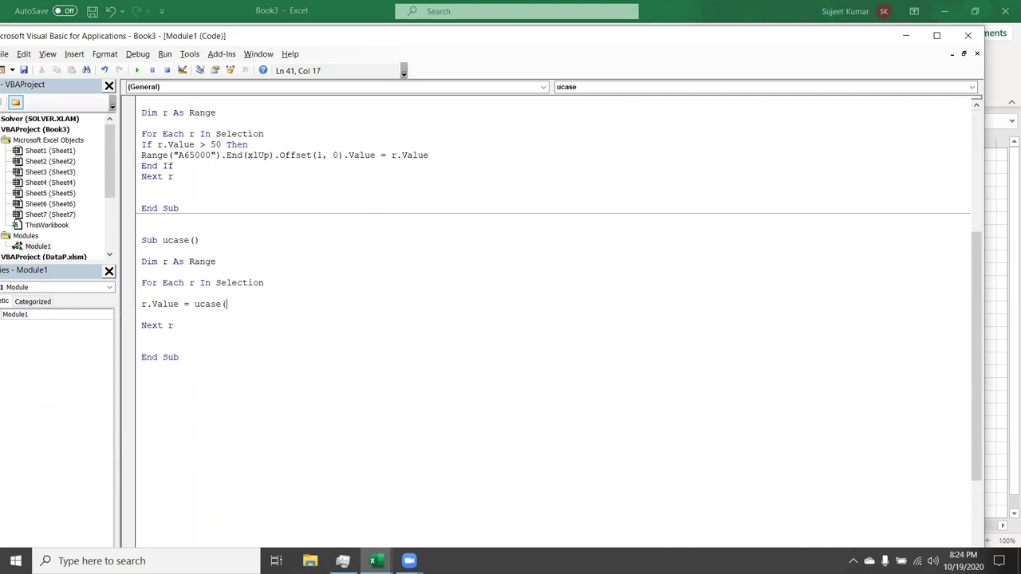
text(r.v)
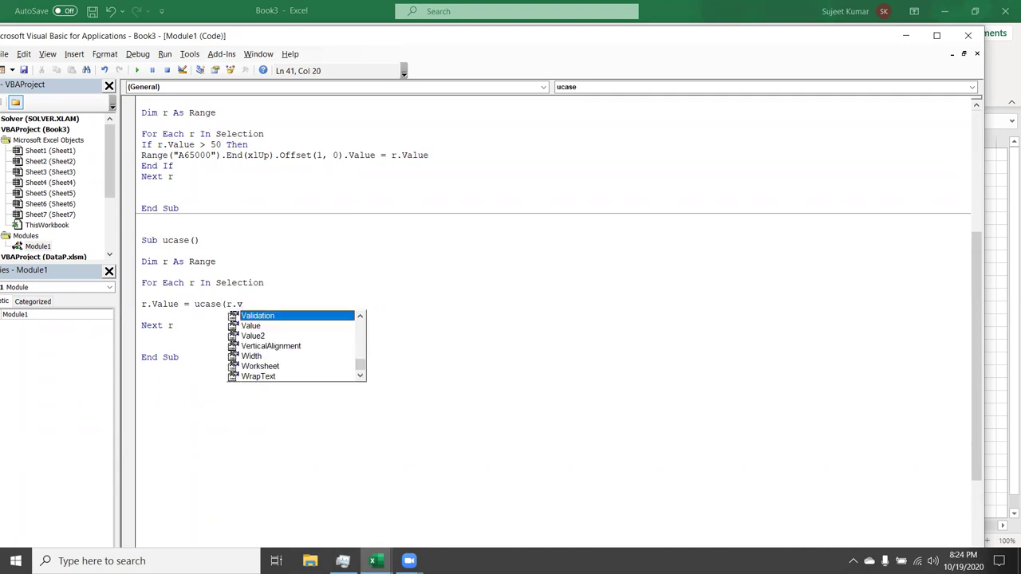
text(a)
key(Tab)
text())
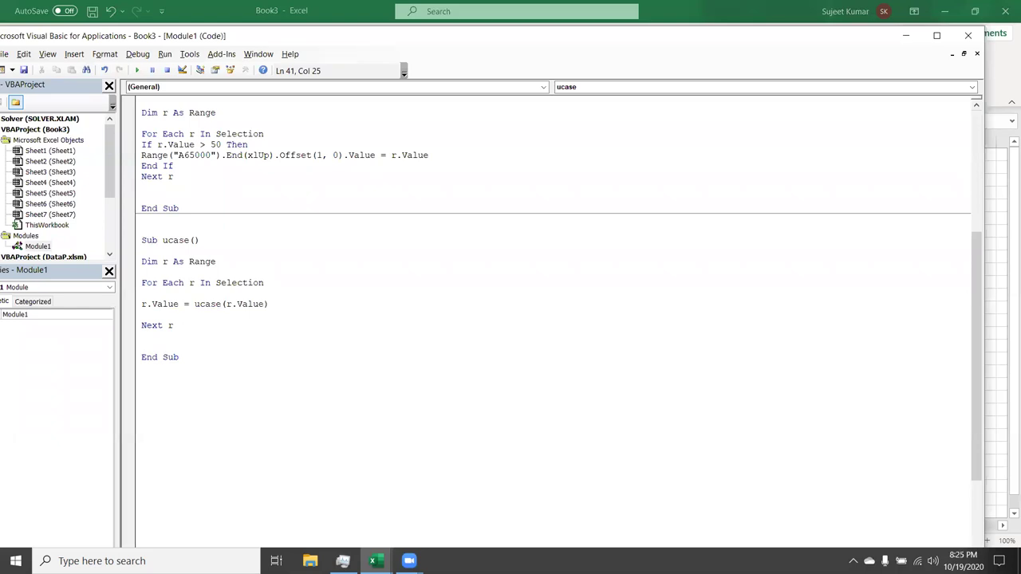
key(Return)
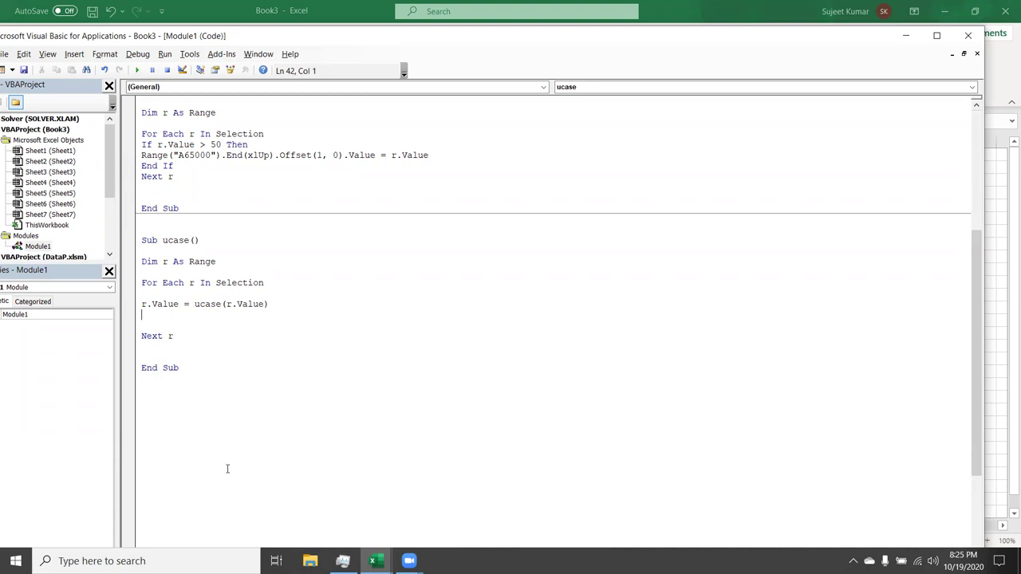
key(alt+F11)
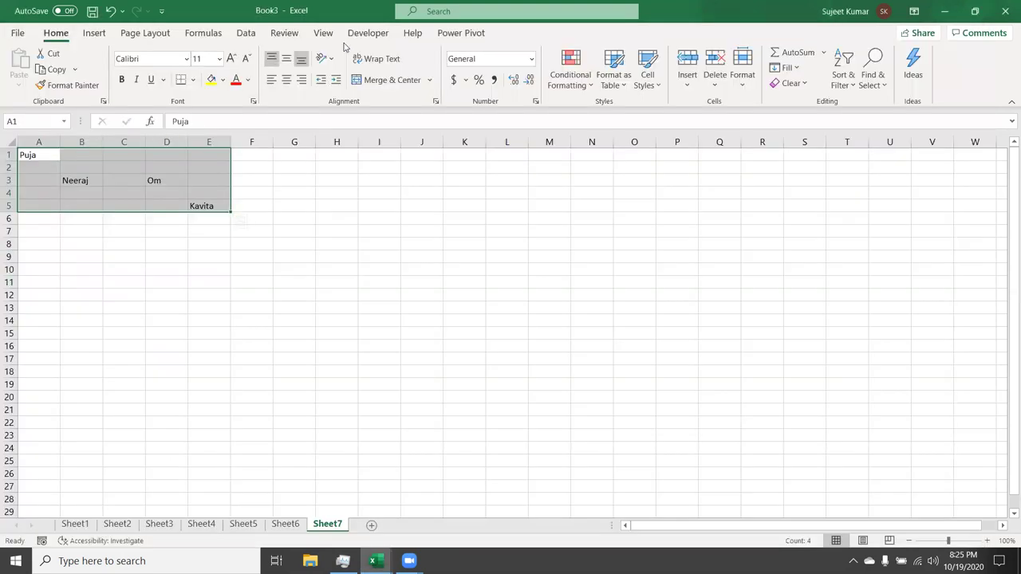
Step: Run the ucase macro from the Macros dialog and dismiss the compile error
click(357, 38)
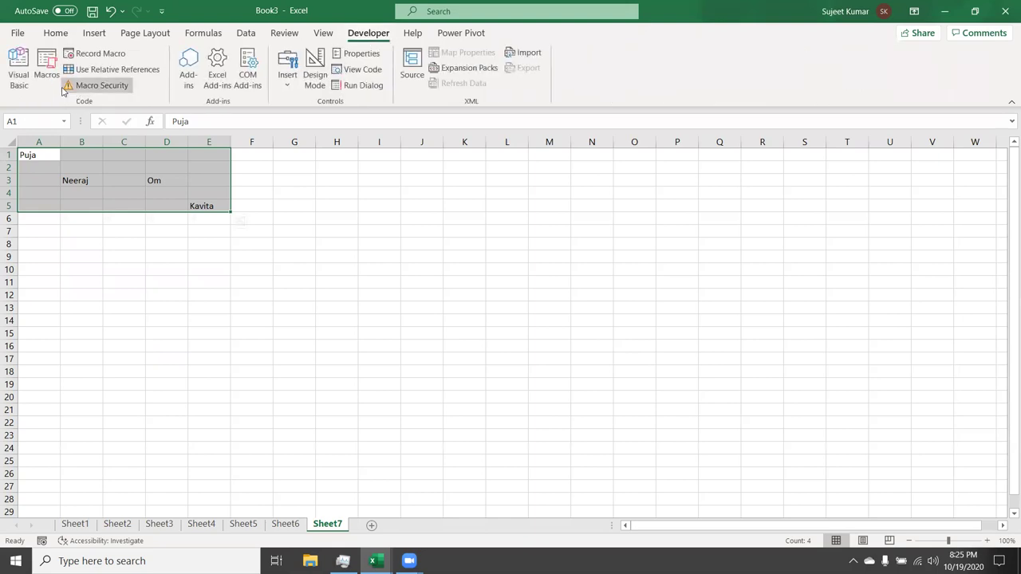
click(45, 66)
click(128, 198)
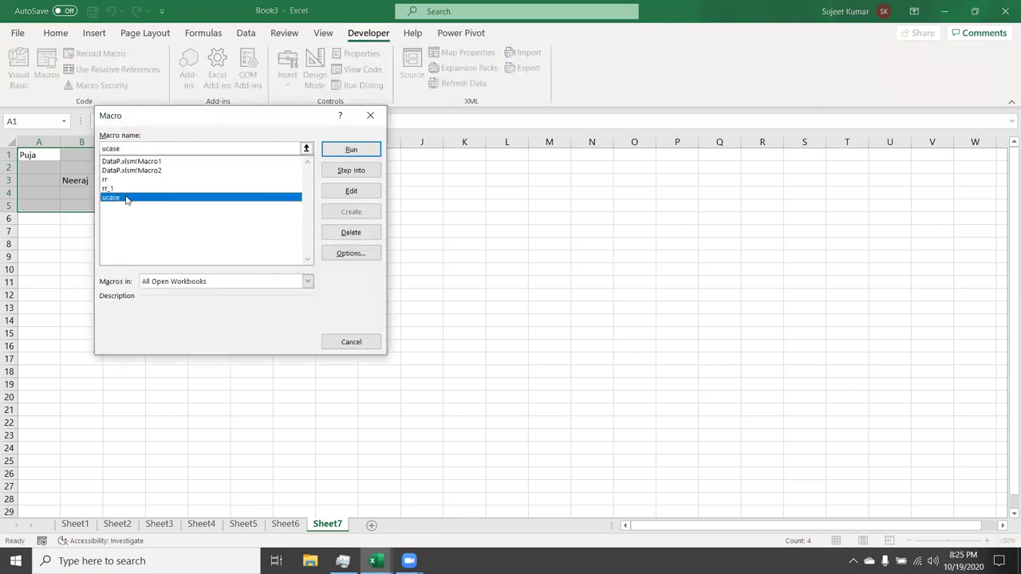
click(339, 154)
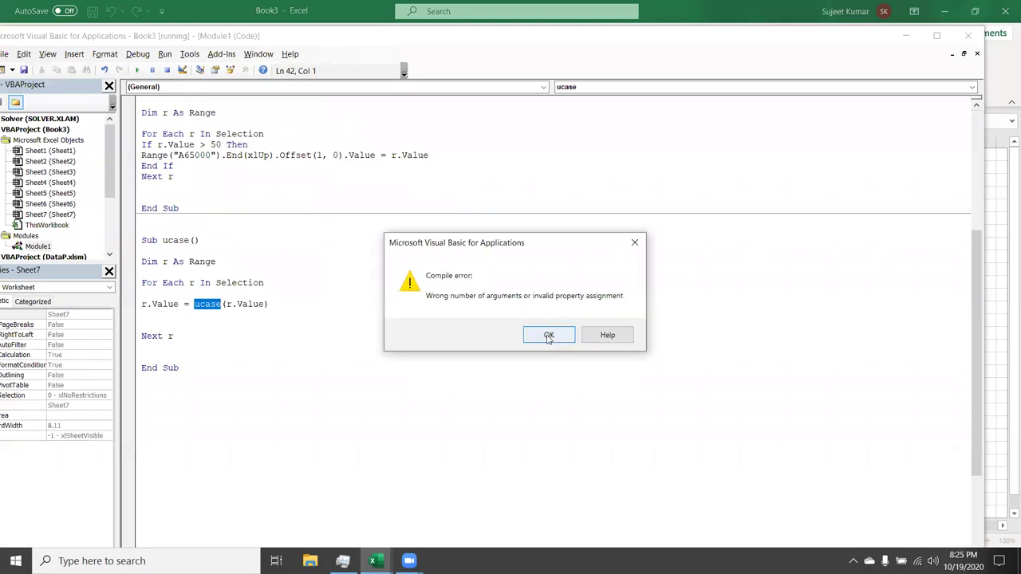
click(549, 335)
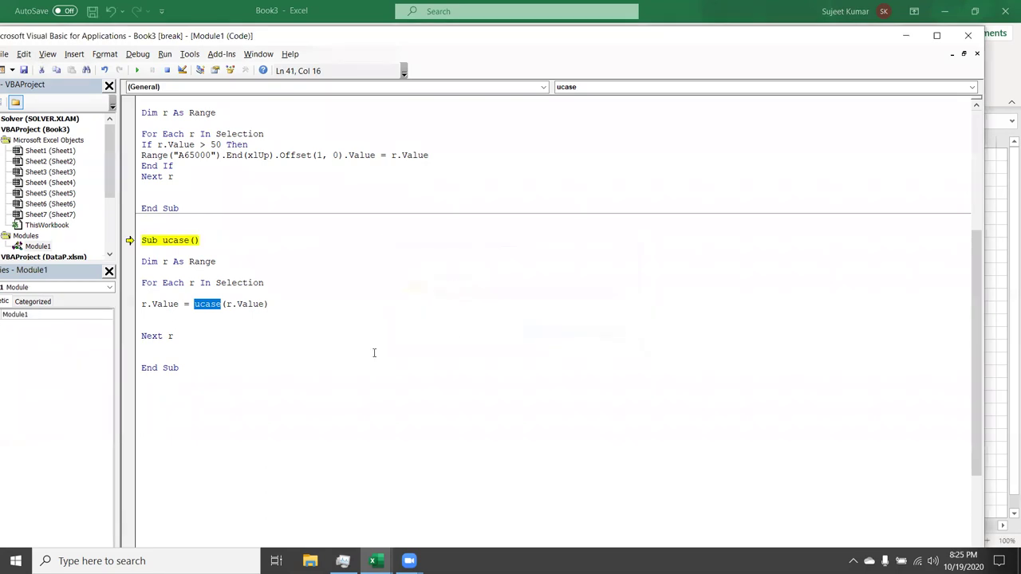
Step: Retype the ucase call and reset the project out of break mode
click(220, 305)
key(BackSpace)
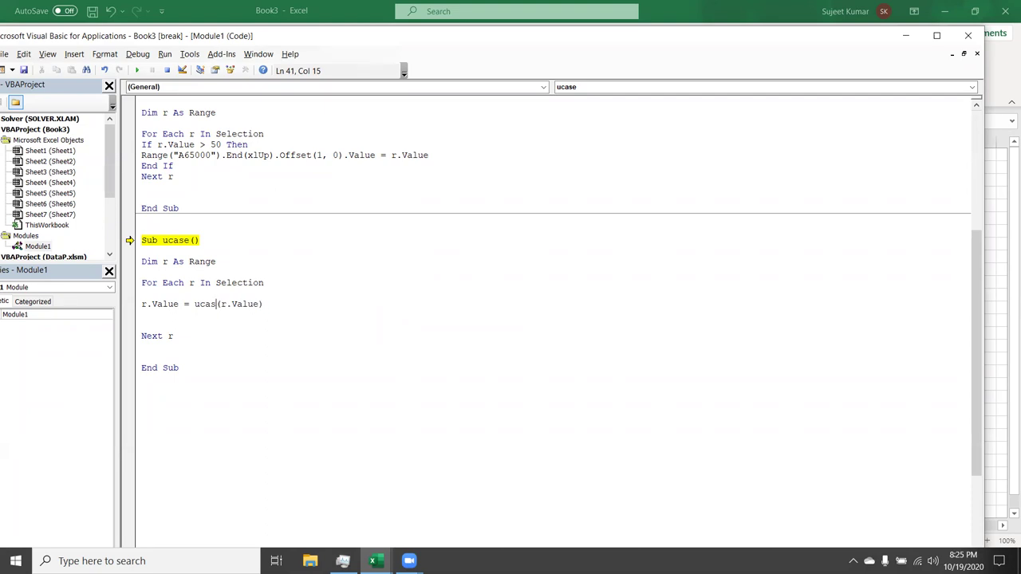
key(BackSpace)
key(BackSpace)
key(BackSpace)
text(case)
click(215, 345)
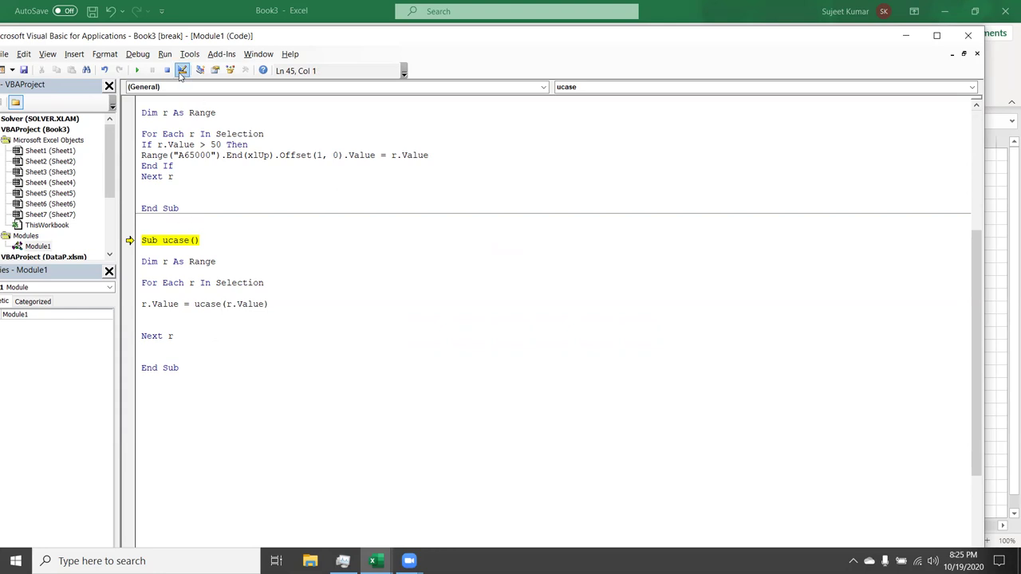
click(173, 71)
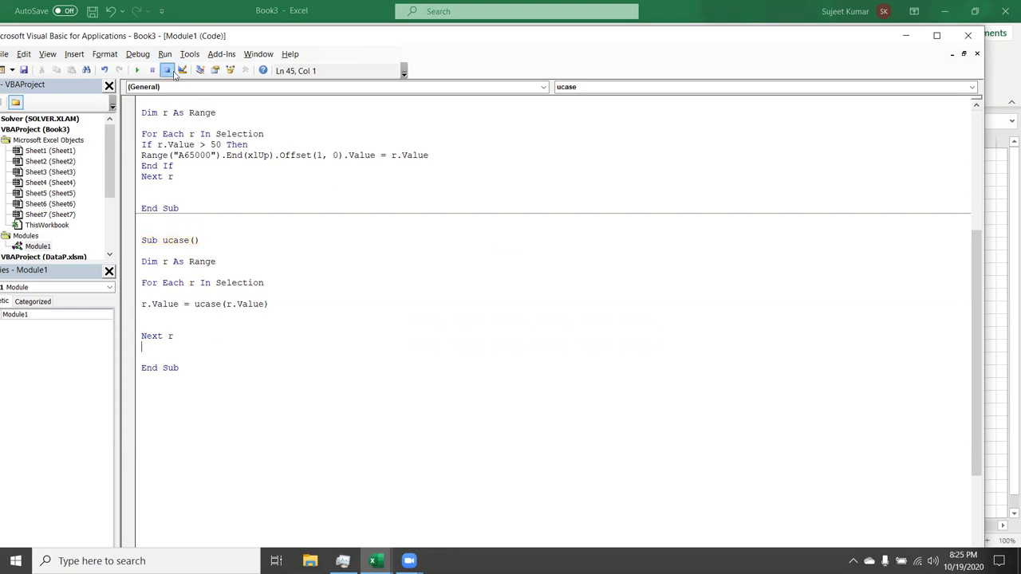
Step: Retype ucase in the r.Value = ucase(r.Value) line, leaving it unchanged
click(213, 304)
click(222, 304)
key(BackSpace)
key(BackSpace)
key(BackSpace)
key(BackSpace)
key(BackSpace)
text(Ucase)
key(BackSpace)
key(BackSpace)
key(BackSpace)
key(BackSpace)
key(BackSpace)
text(ucase)
click(142, 315)
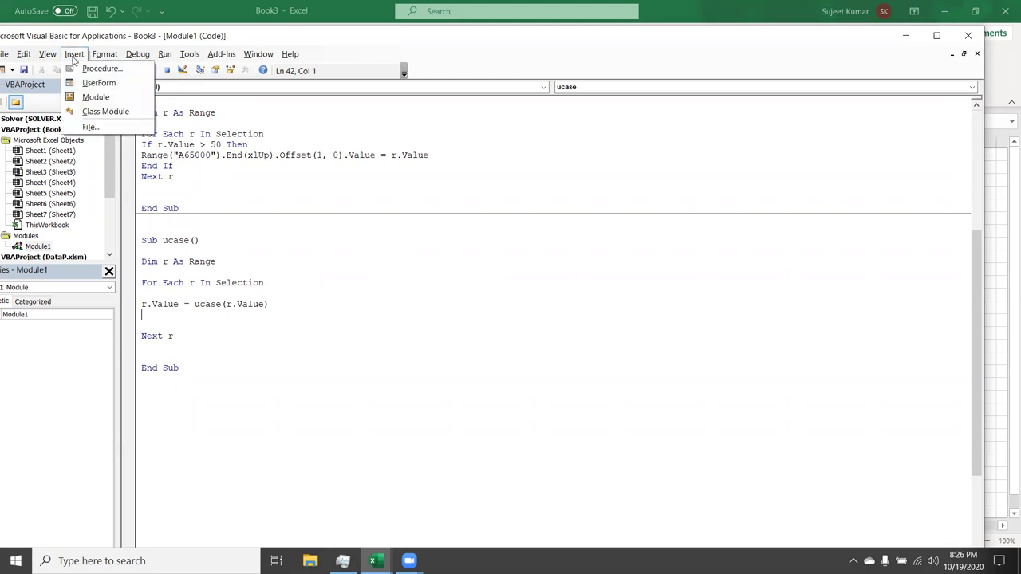
mouse_move(46, 58)
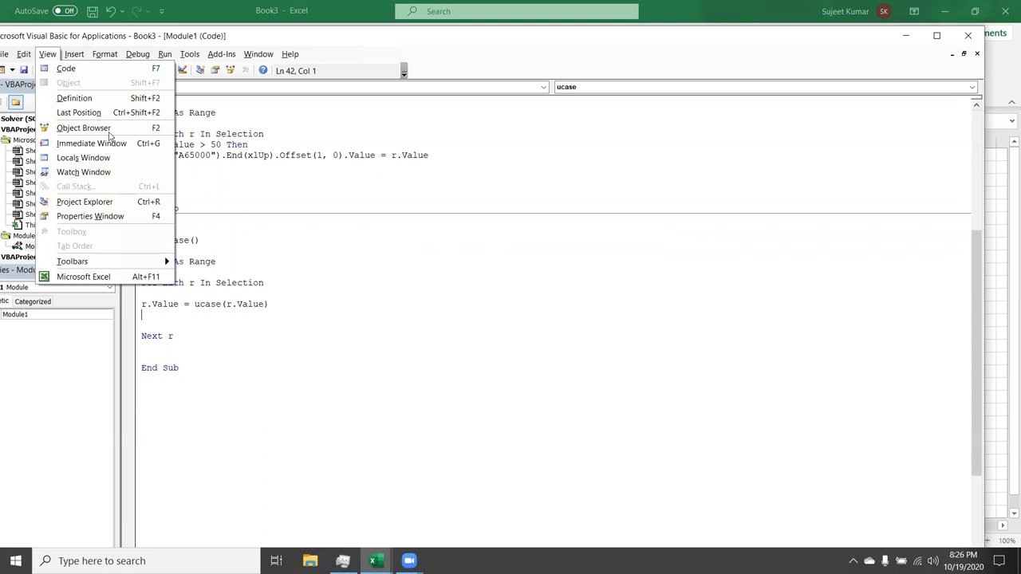
click(109, 131)
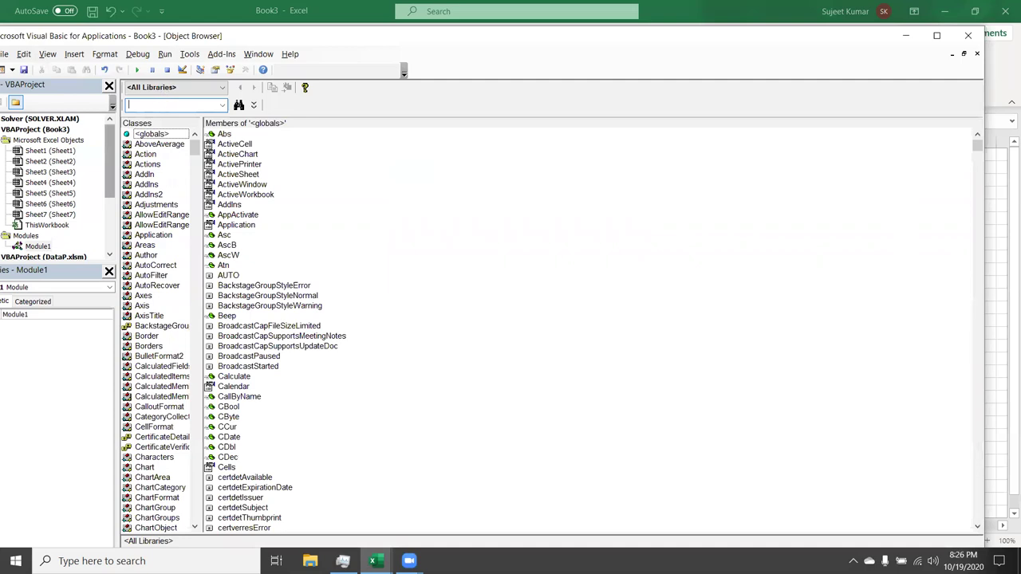
text(ucase)
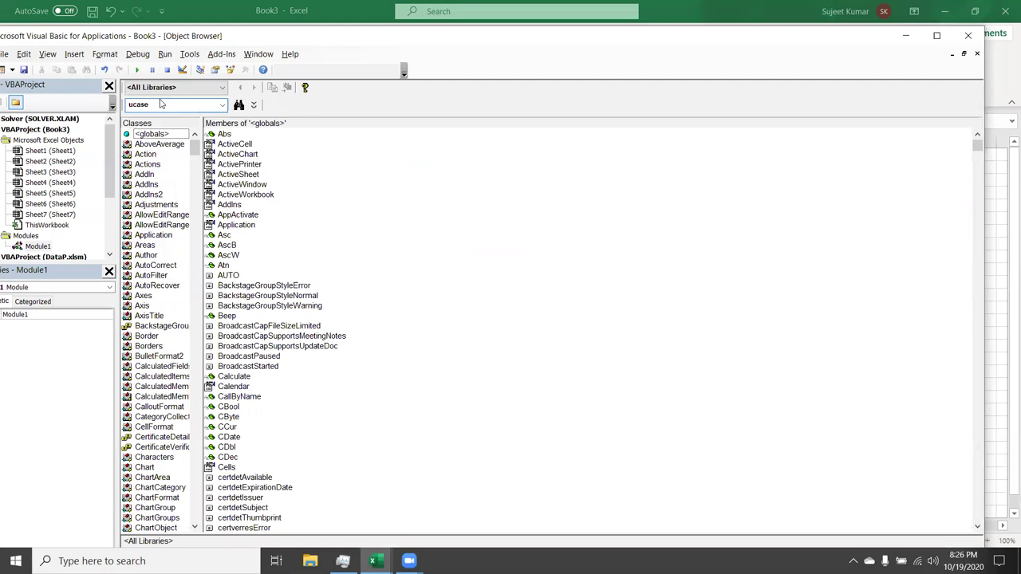
key(Return)
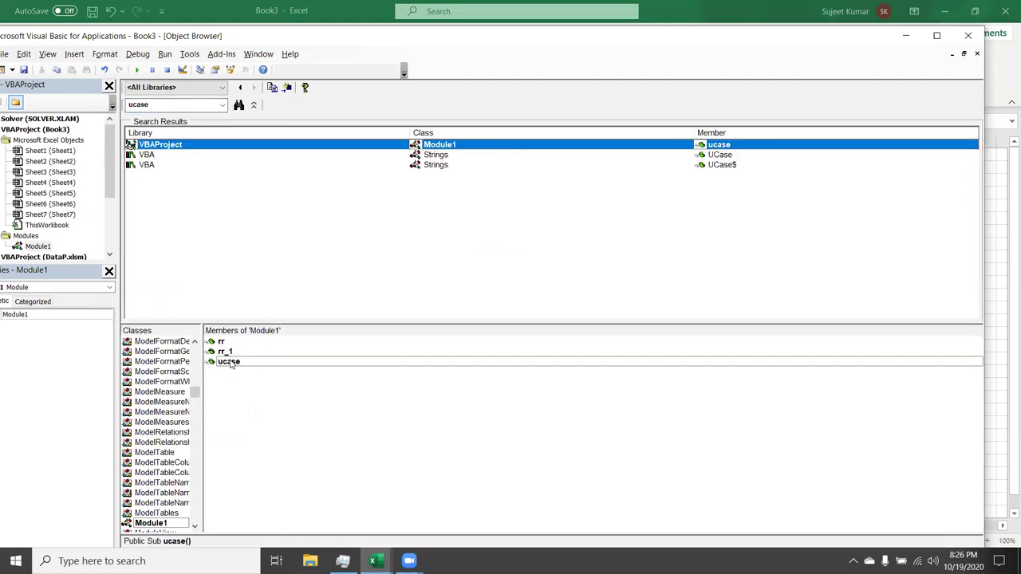
click(186, 157)
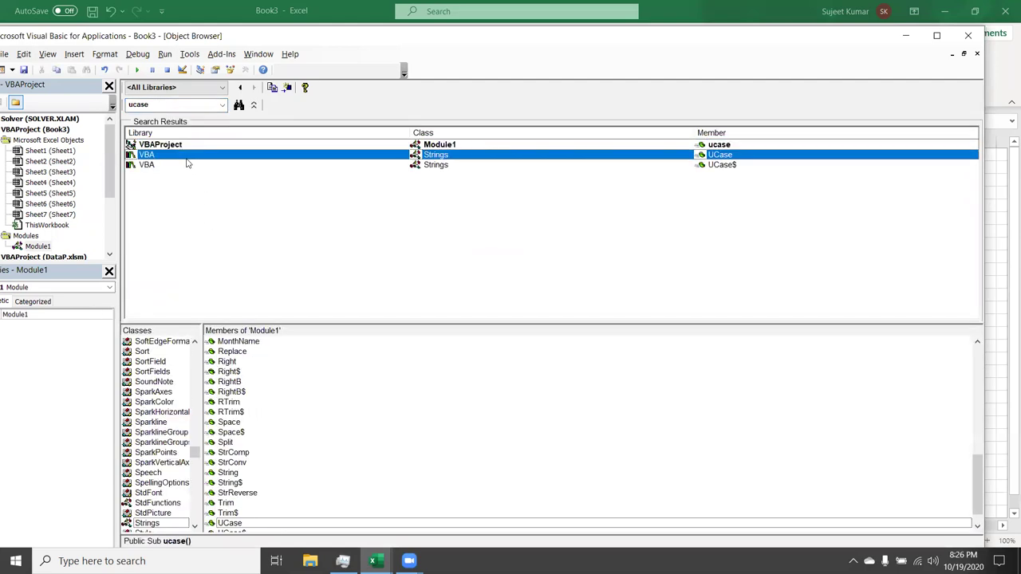
click(224, 412)
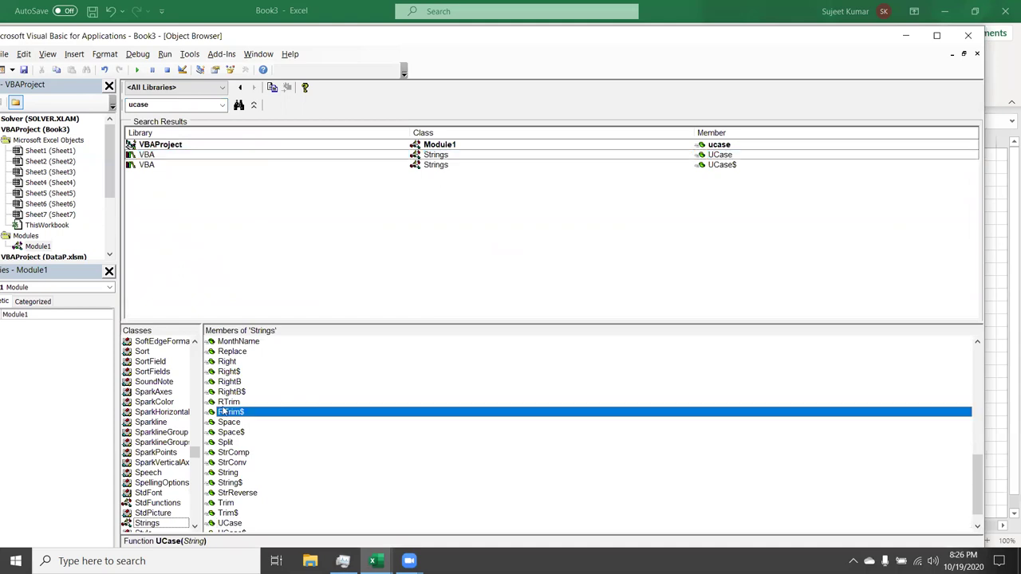
key(Down)
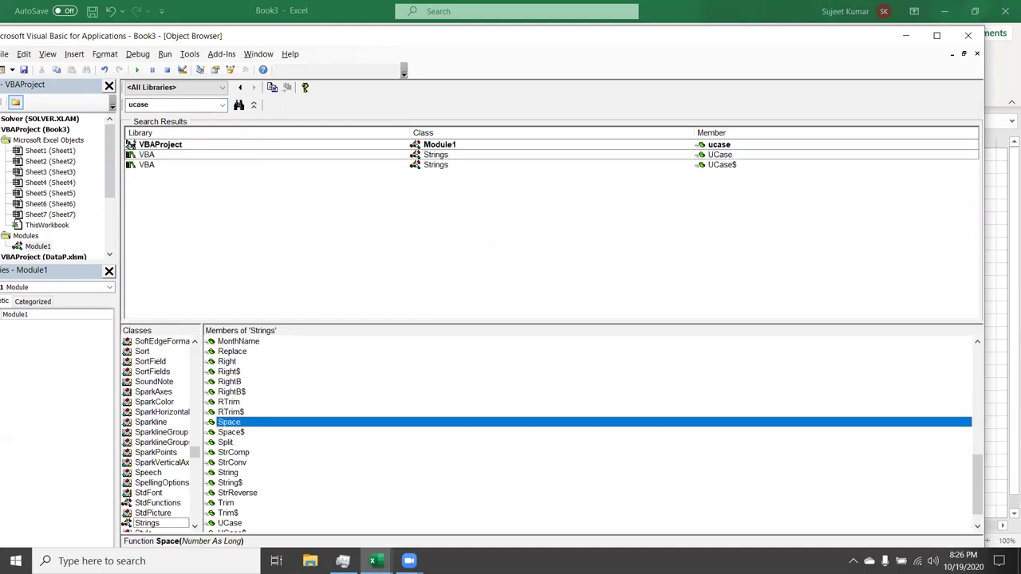
key(End)
key(Up)
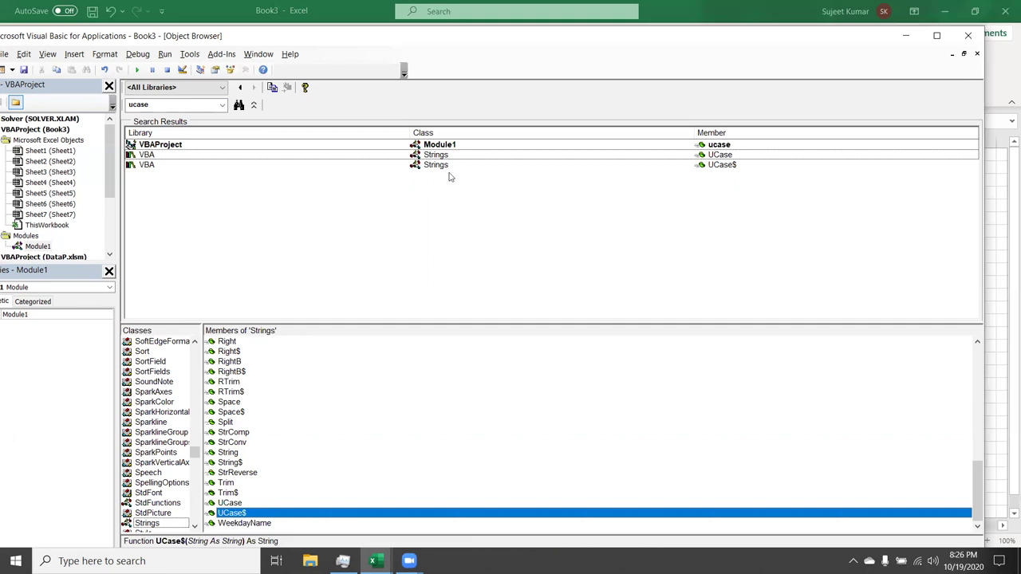
click(977, 54)
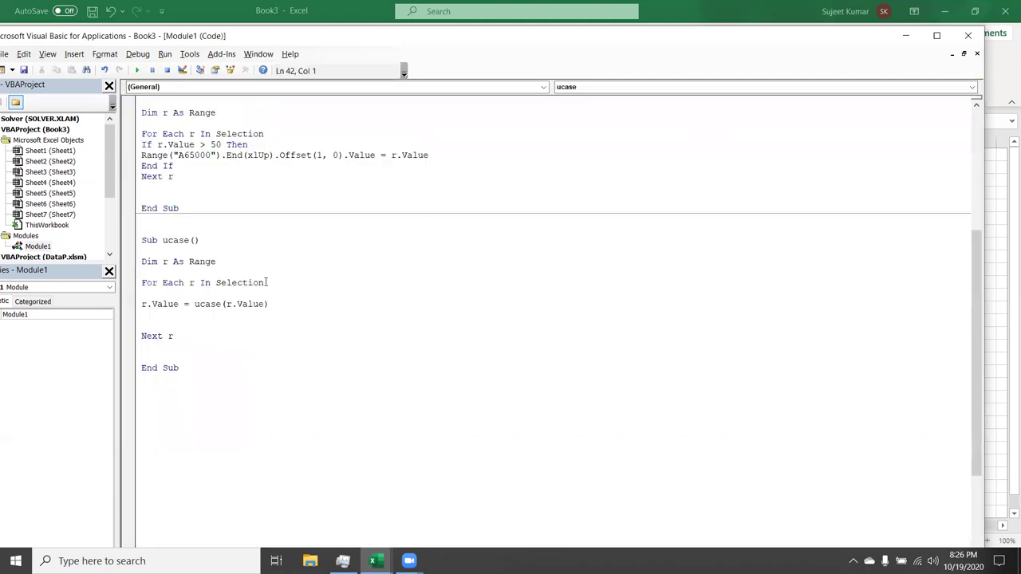
click(220, 304)
text($)
click(206, 320)
click(138, 71)
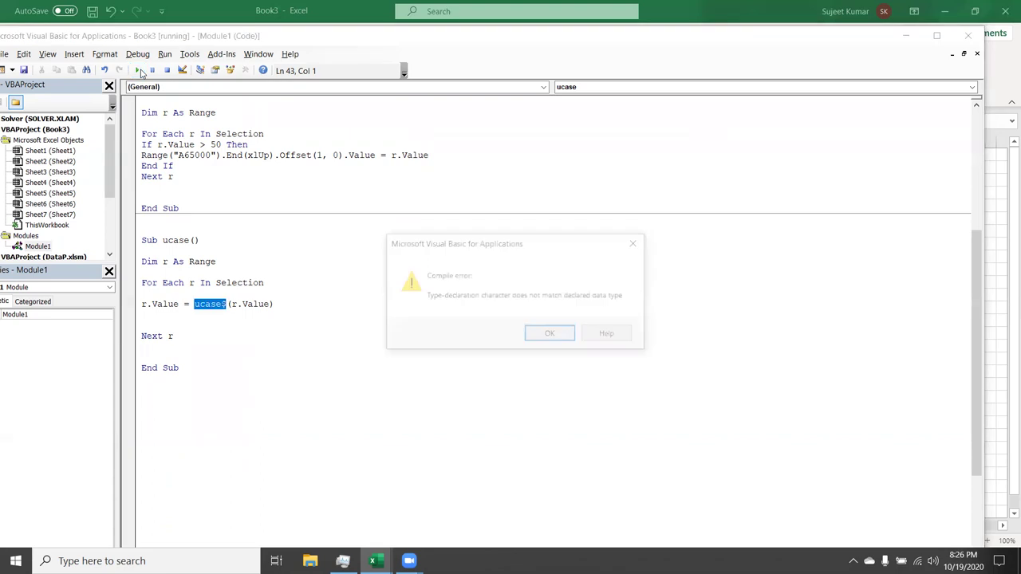
click(533, 338)
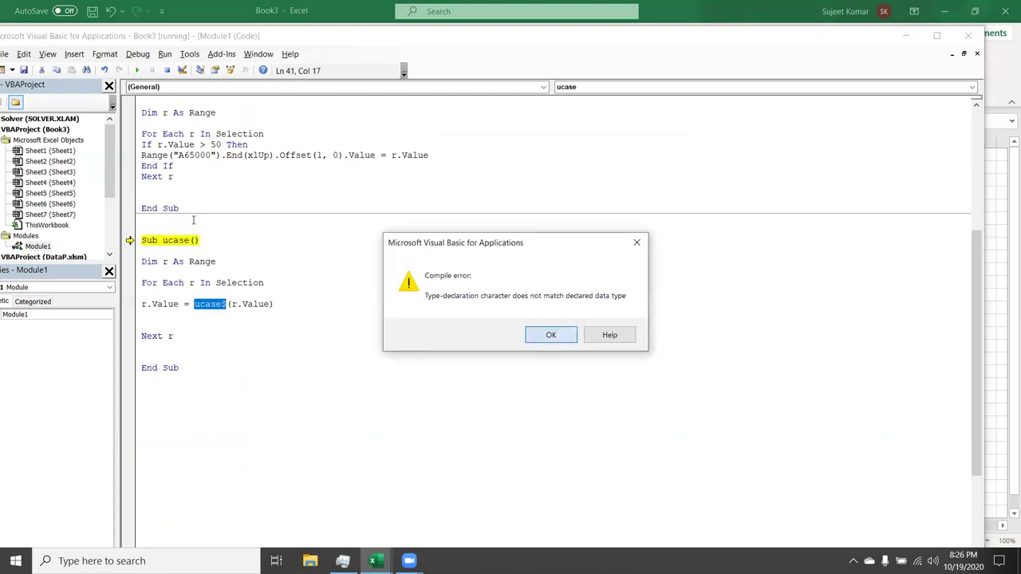
click(186, 240)
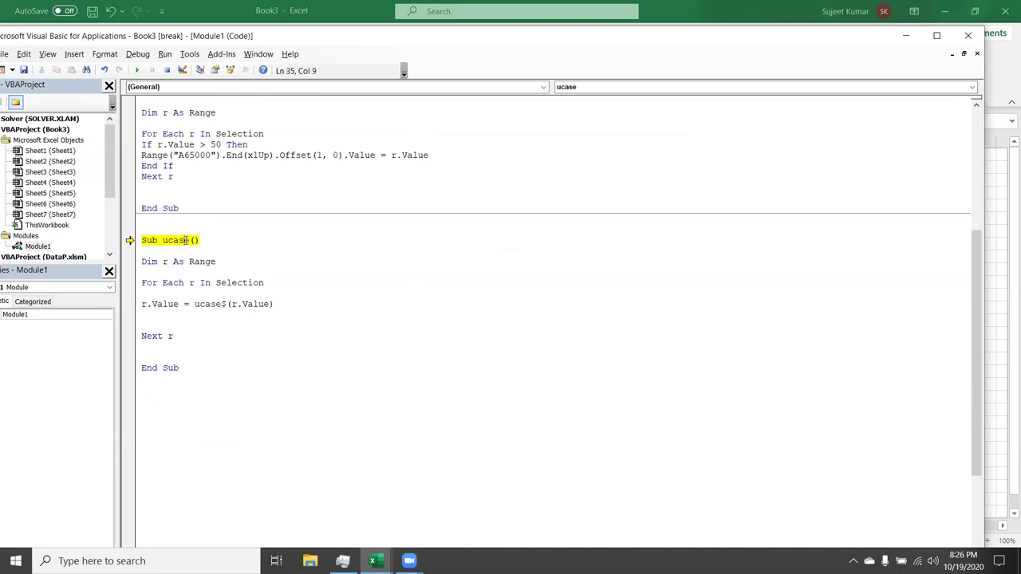
key(Right)
text(_)
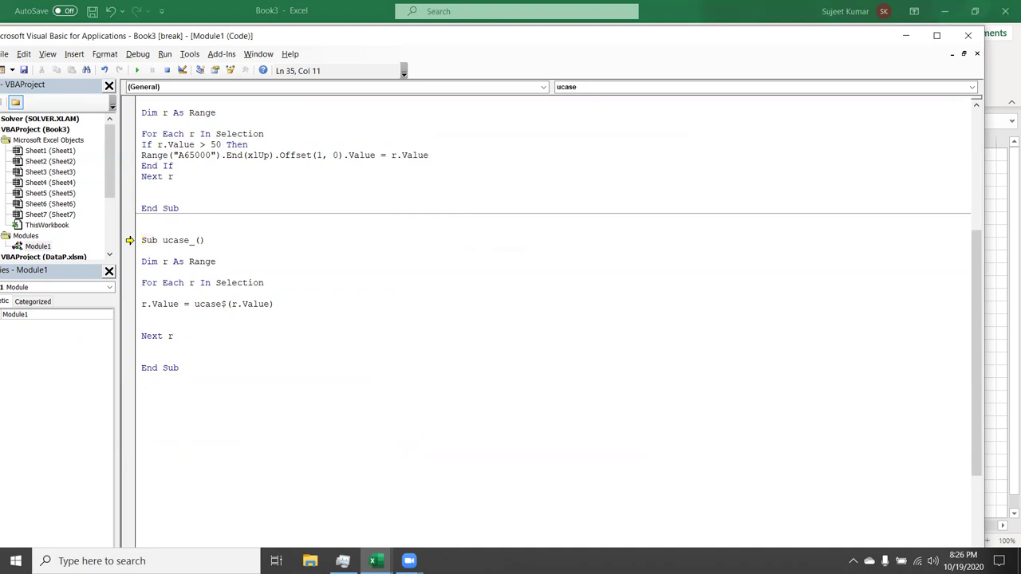
click(206, 240)
click(225, 308)
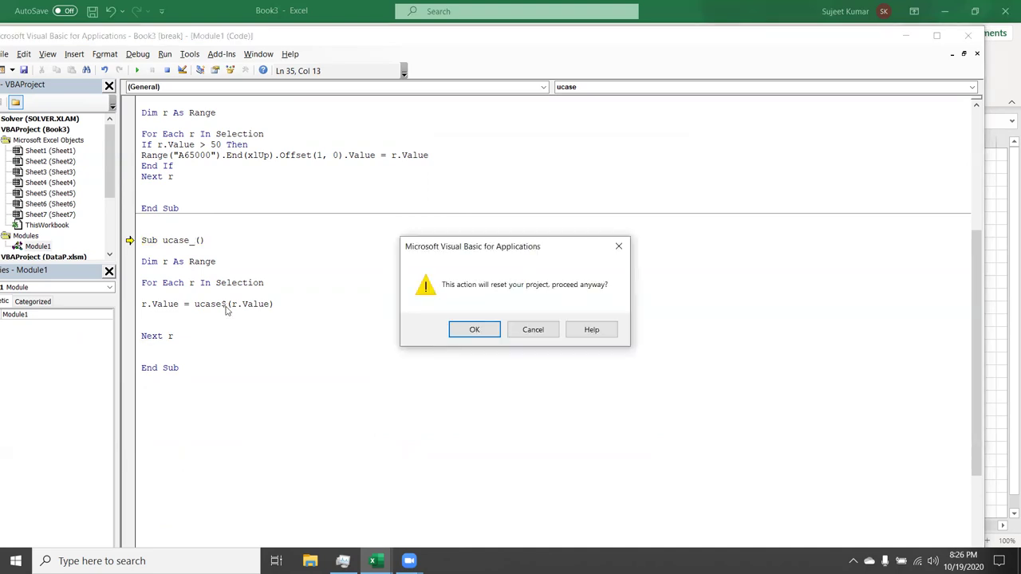
key(Return)
key(BackSpace)
click(224, 317)
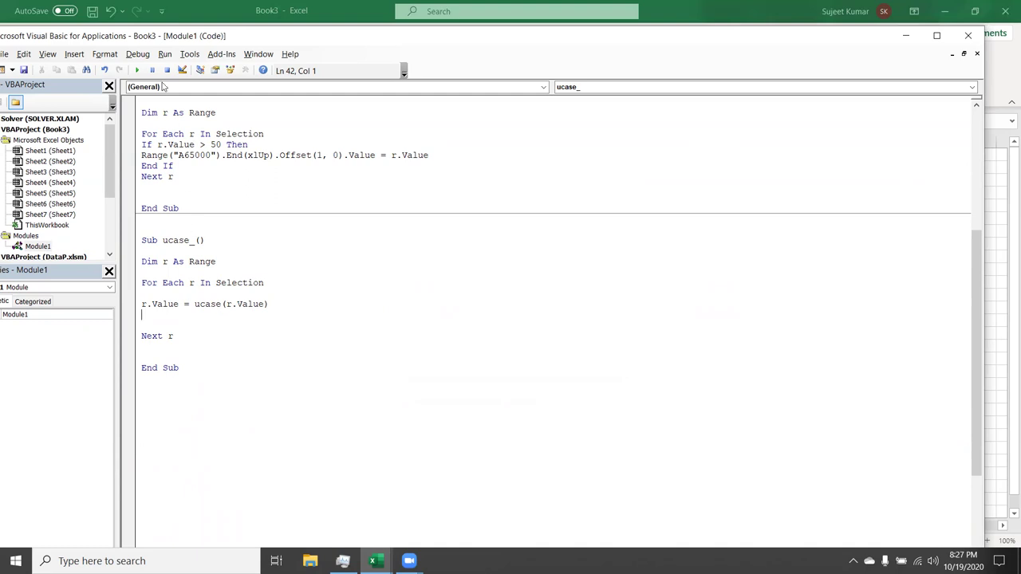
Step: Run ucase_ and confirm Sheet7's four names now appear in capitals
click(137, 71)
click(907, 37)
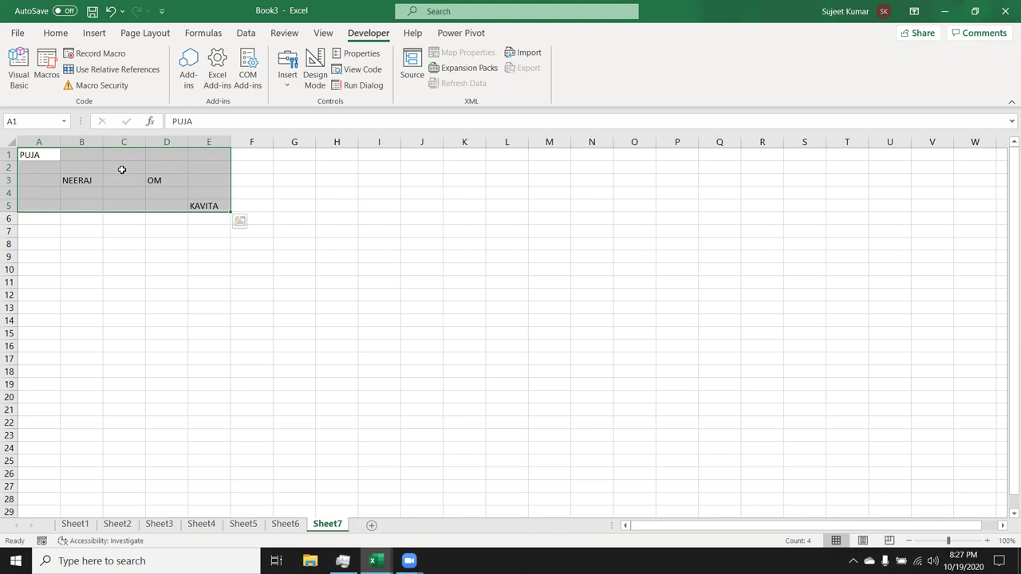
key(alt+F11)
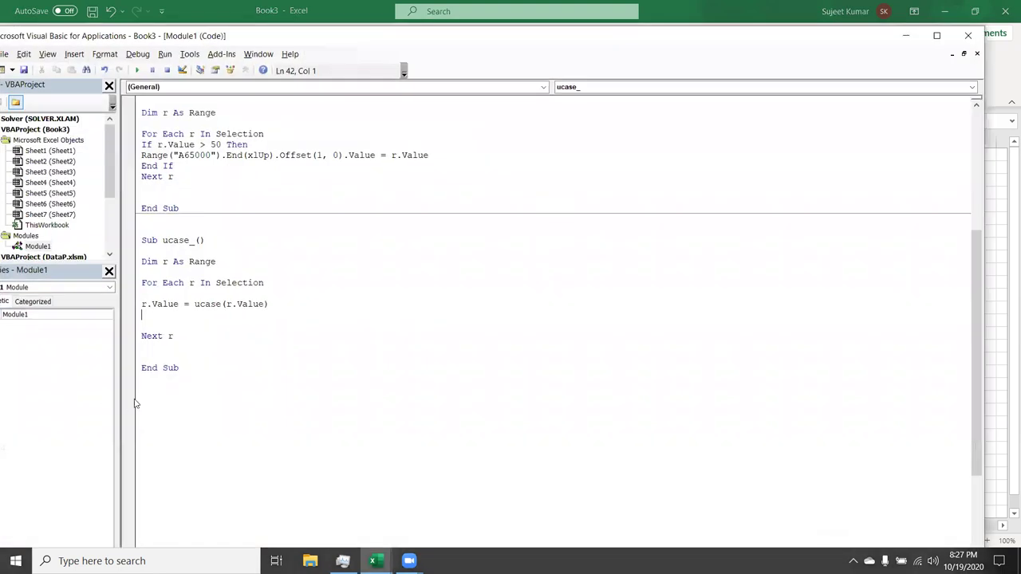
Step: Create Sub rrrr() below ucase_ with an initial variable declaration
click(142, 400)
text(sub rrrr)
key(Return)
key(Return)
key(Return)
key(Return)
key(Up)
text(dim r)
text( a)
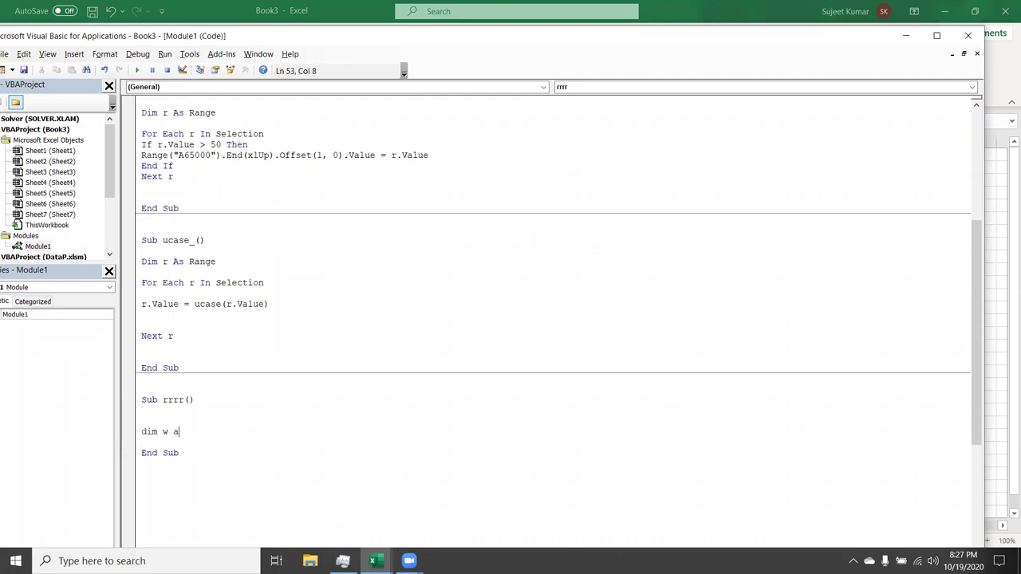
text(s wo)
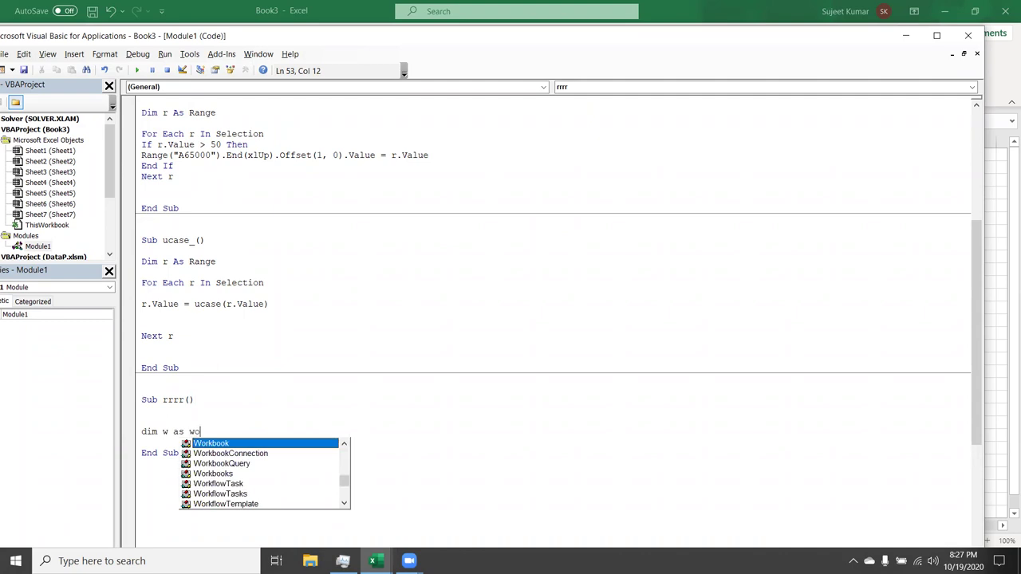
text(r)
key(Down)
key(Down)
key(Down)
key(Tab)
key(Return)
key(Return)
key(Return)
Step: Add the loop For Each w In ActiveWorkbook.Worksheets
click(142, 453)
text(for each)
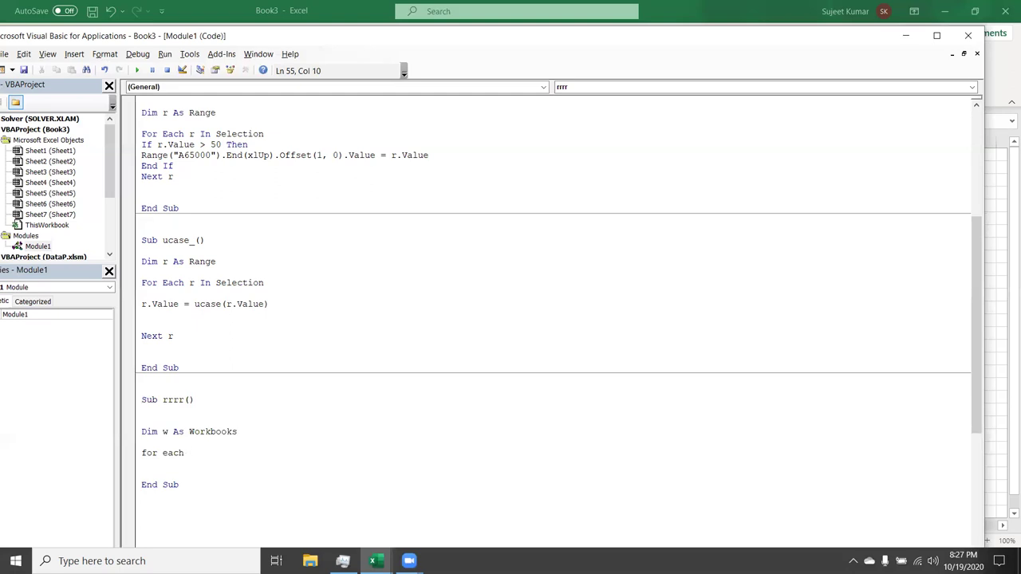
text( w in activework)
text(books.)
key(BackSpace)
text(.wo)
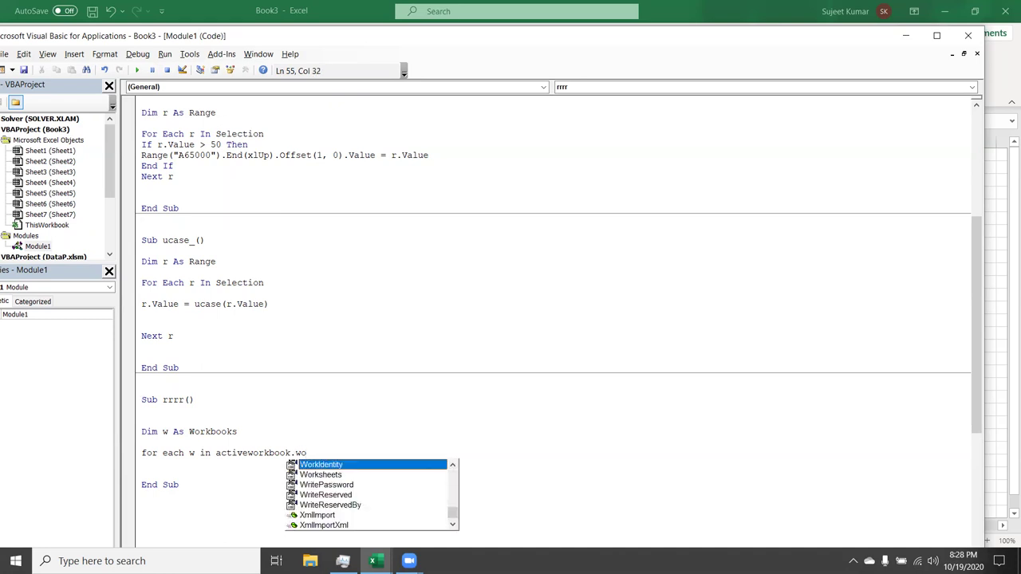
click(320, 475)
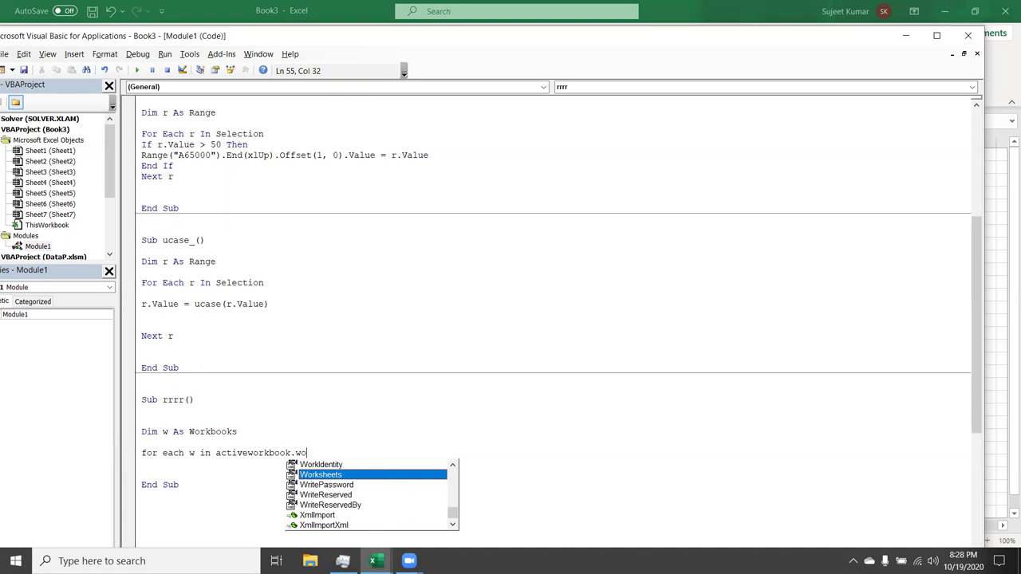
key(Tab)
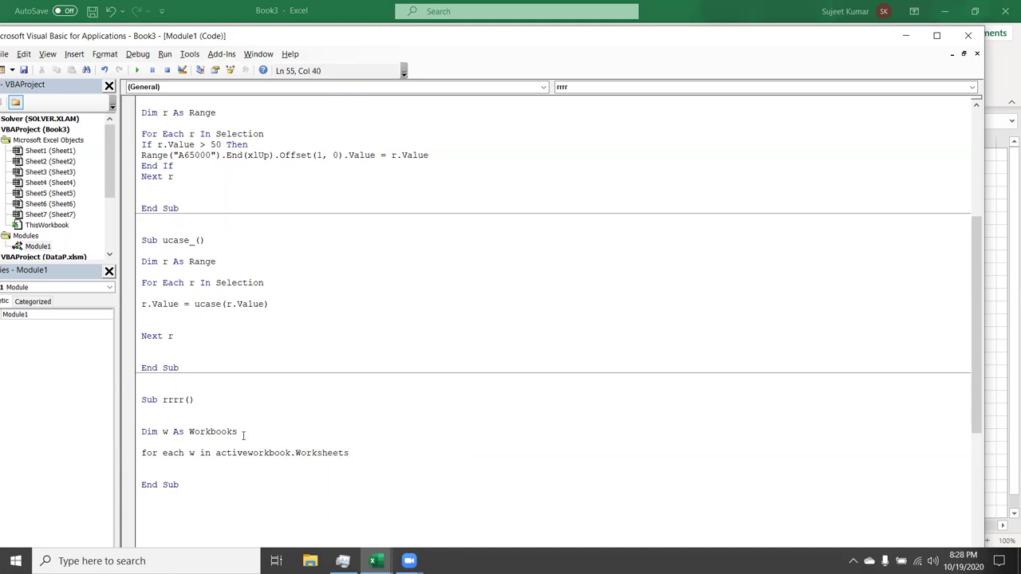
Step: Fix the declaration to Dim w As Worksheet
click(248, 431)
key(BackSpace)
key(BackSpace)
key(BackSpace)
key(BackSpace)
key(BackSpace)
key(BackSpace)
key(BackSpace)
key(BackSpace)
key(BackSpace)
key(ctrl+space)
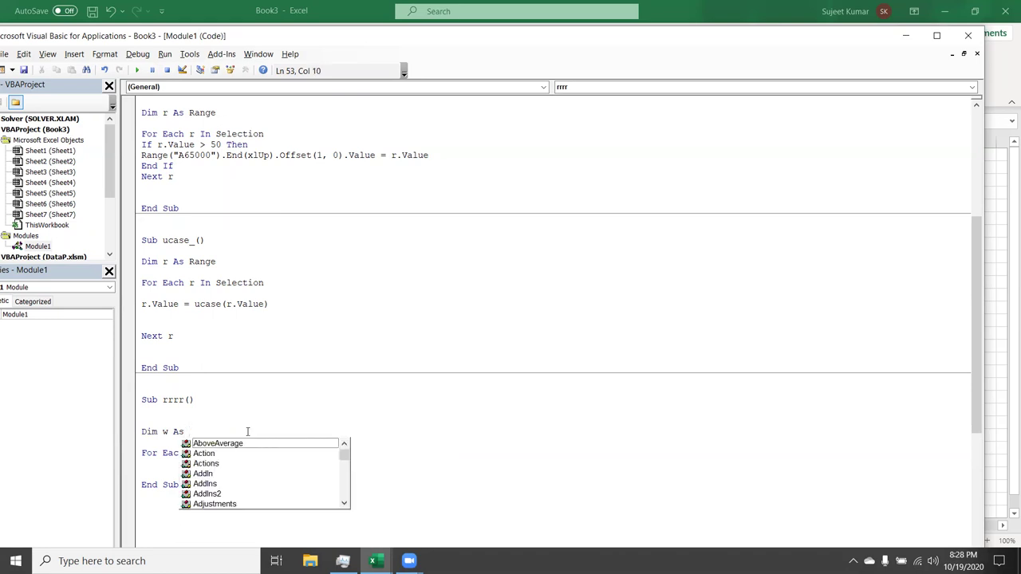
text(w As Wo)
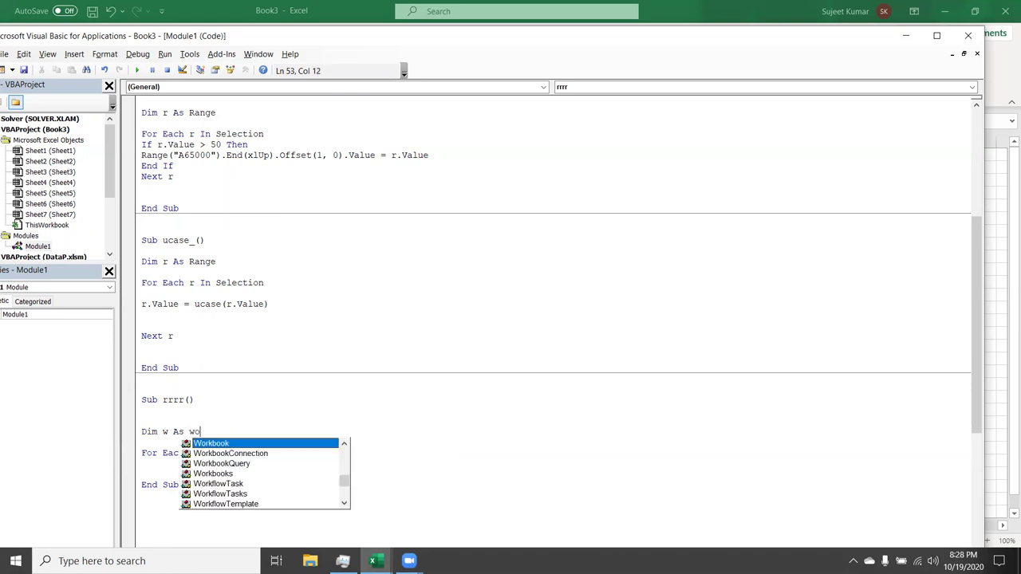
text(rksh)
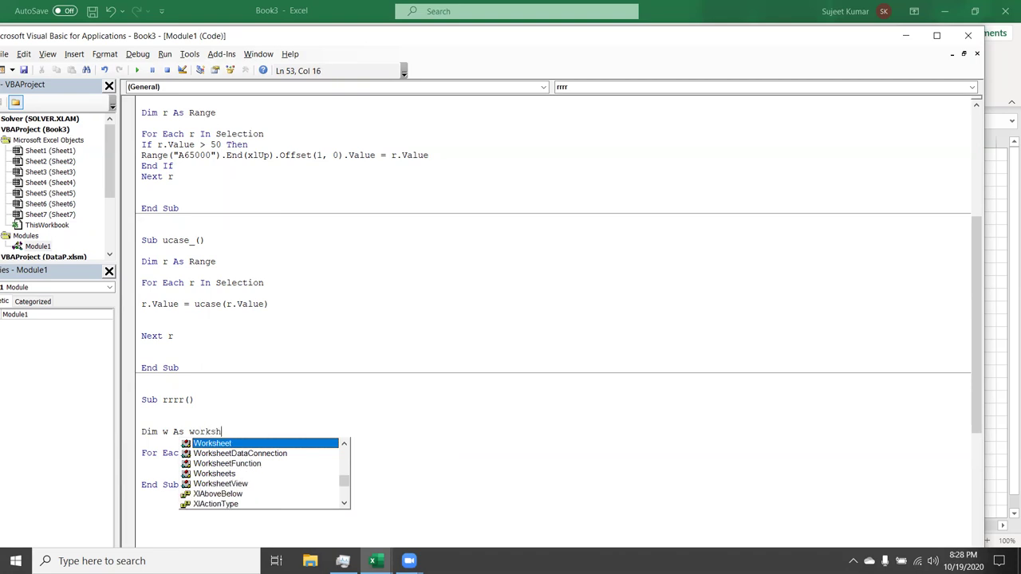
key(Tab)
Step: Close the rrrr loop with a 'next e' line above End Sub
click(249, 470)
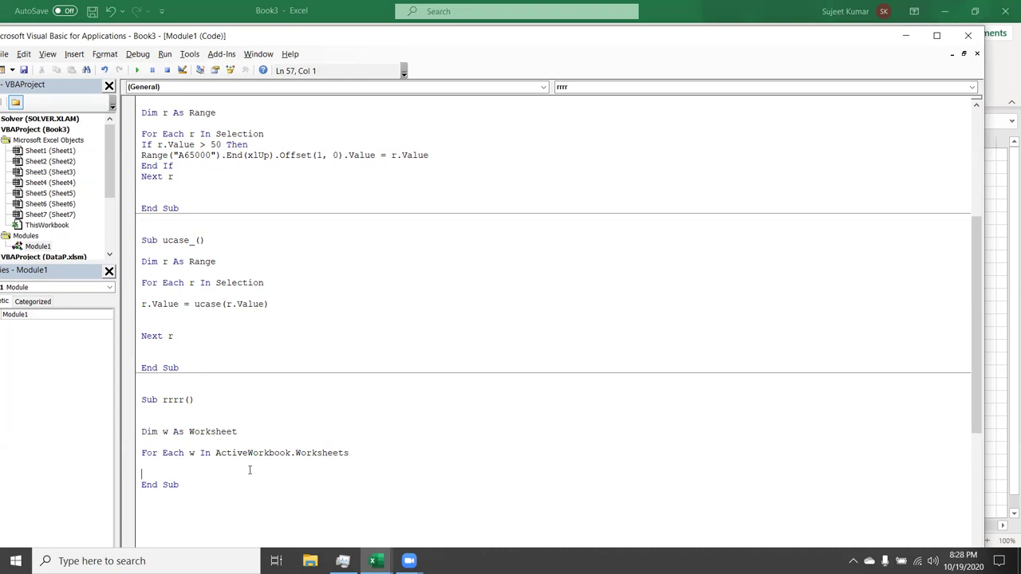
key(Return)
key(Return)
key(Return)
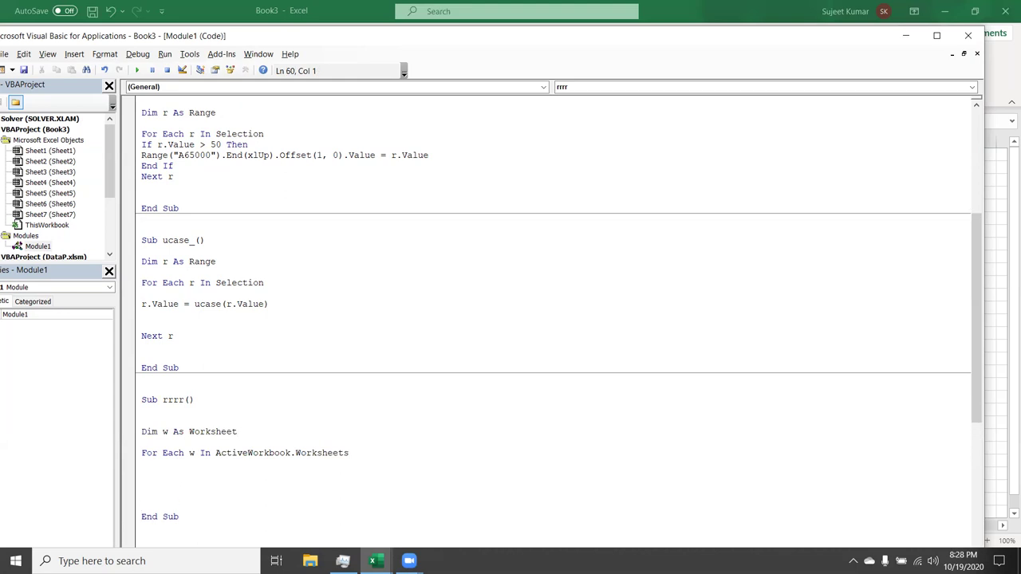
key(Up)
text(neaxt e)
click(157, 496)
key(BackSpace)
key(alt+F11)
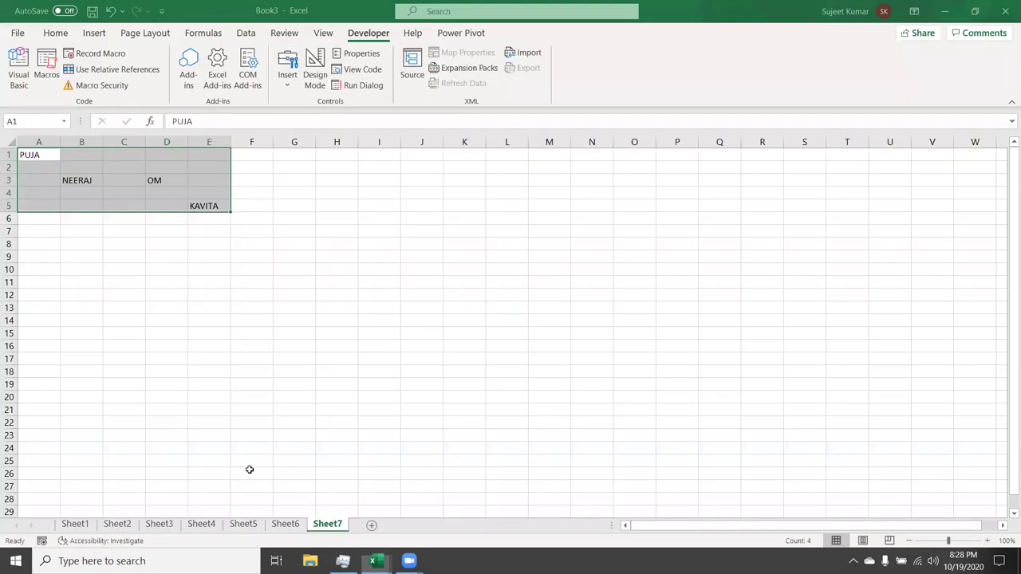
key(alt+F11)
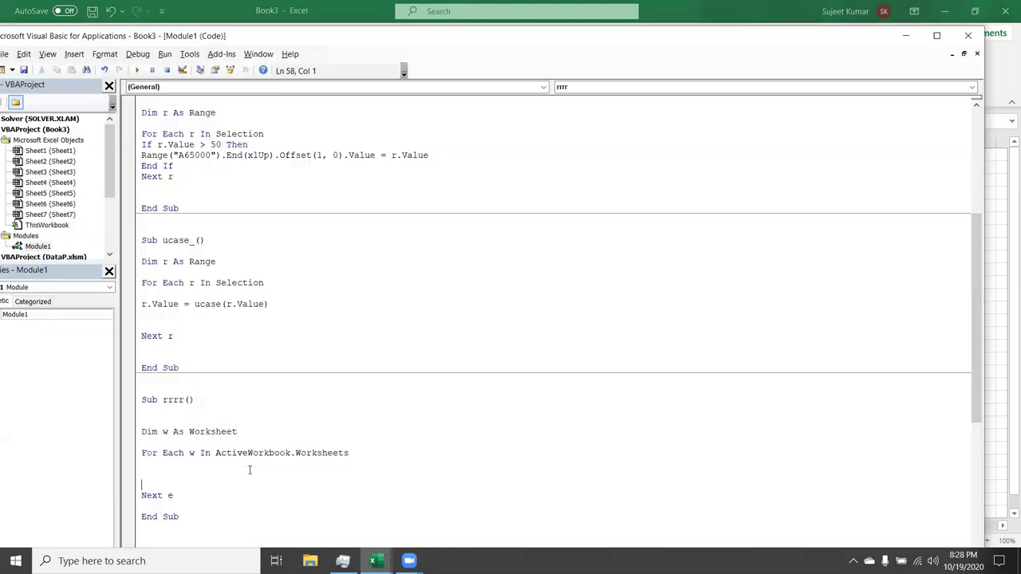
Step: Inside the loop, add r = r + 1 and w.Name = "Data " & r
key(Up)
key(Up)
text(r=r+)
key(Return)
key(Return)
text(1)
key(Return)
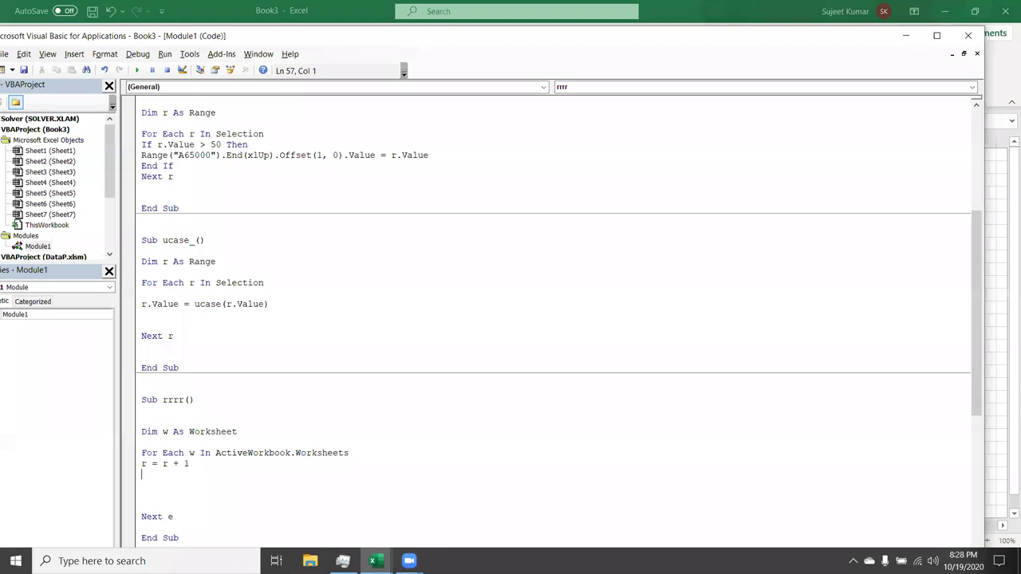
text(w.n)
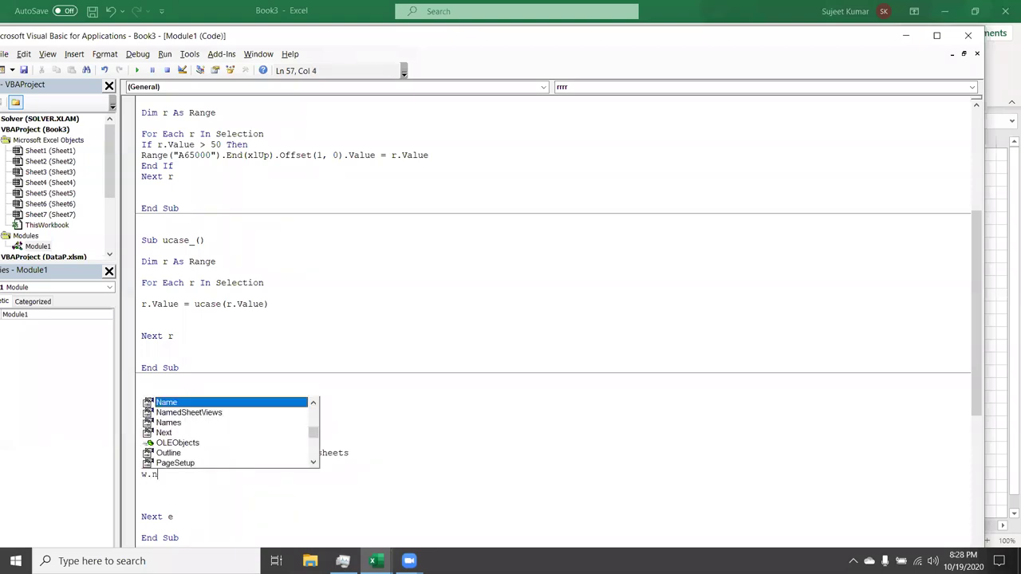
key(Tab)
text(= )
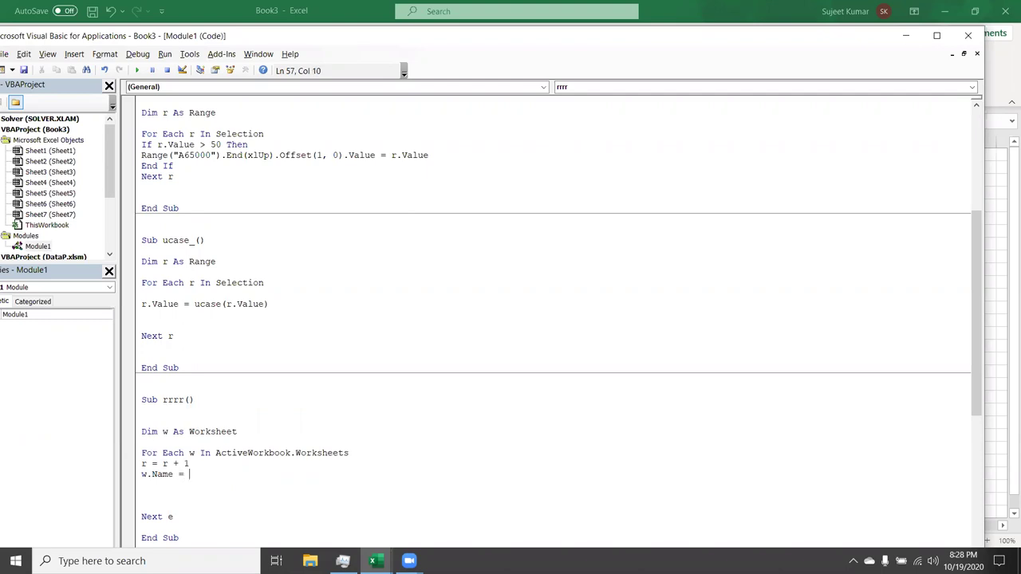
text("Data ")
text( & r)
key(Down)
Step: Run rrrr, fix the compile error by changing Next e to Next w, and continue
click(136, 70)
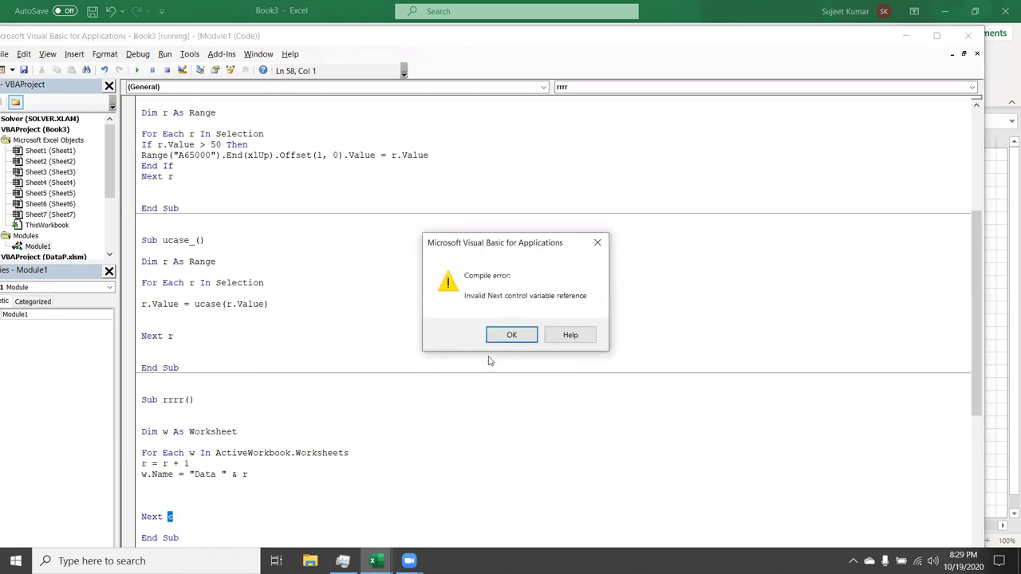
click(512, 335)
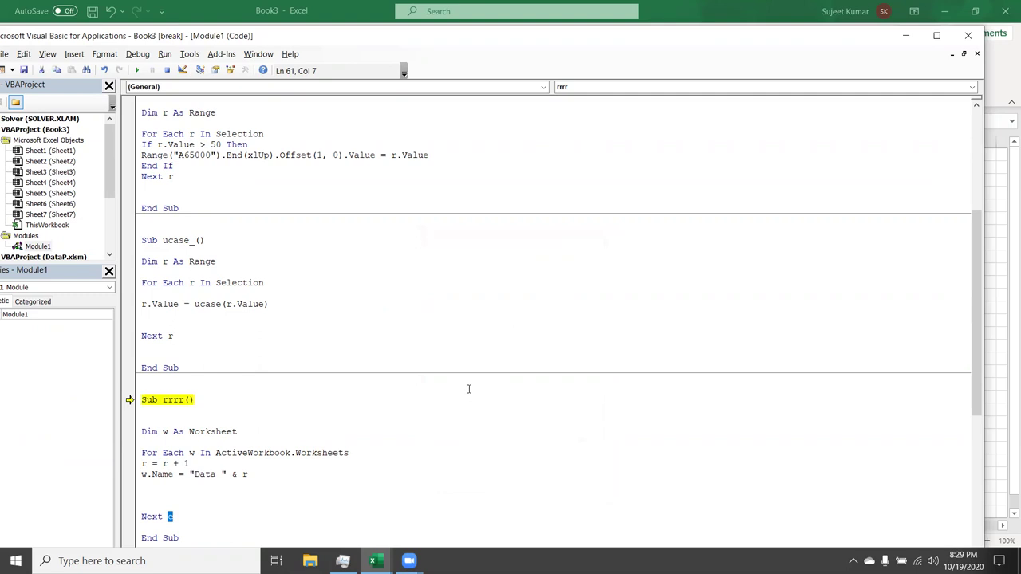
text(w)
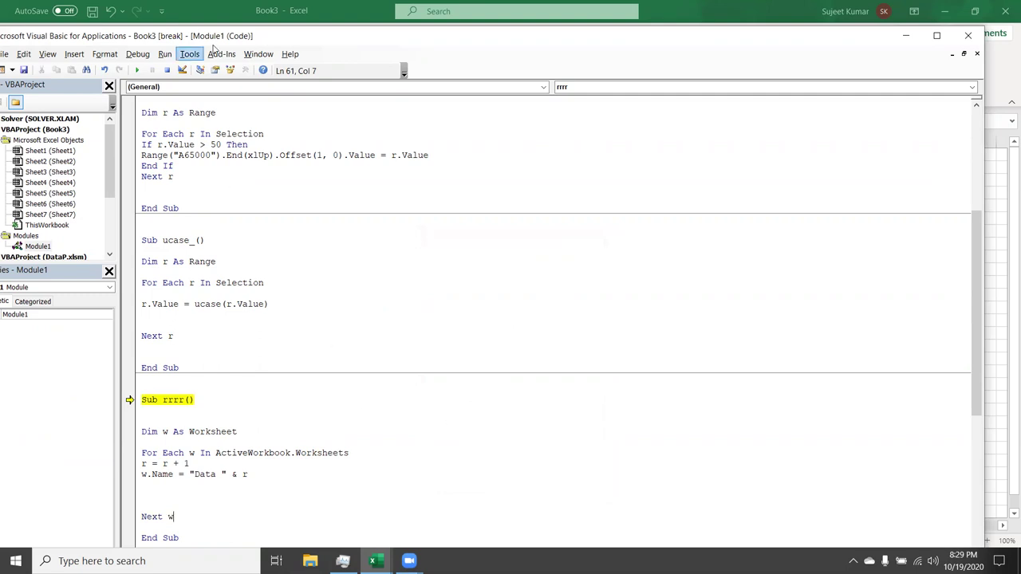
click(137, 70)
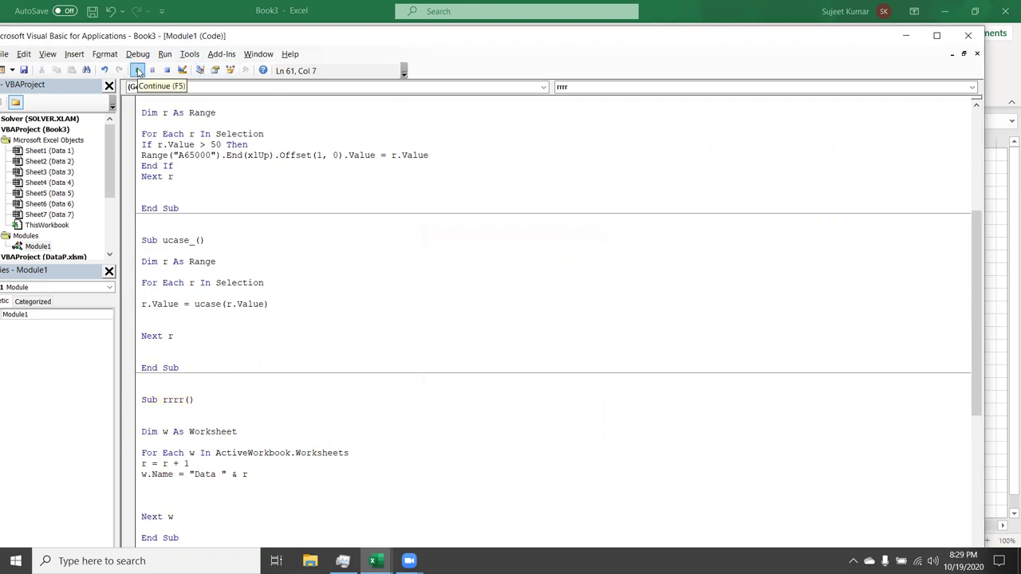
Step: Confirm the tabs now read Data 1 to Data 7, then return to macro rr
key(alt+F11)
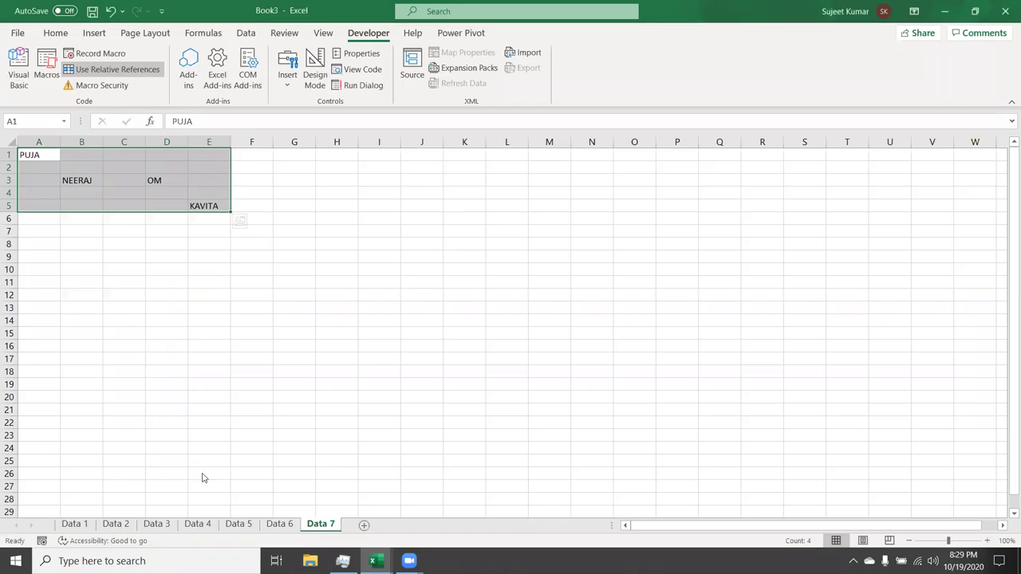
key(alt+F11)
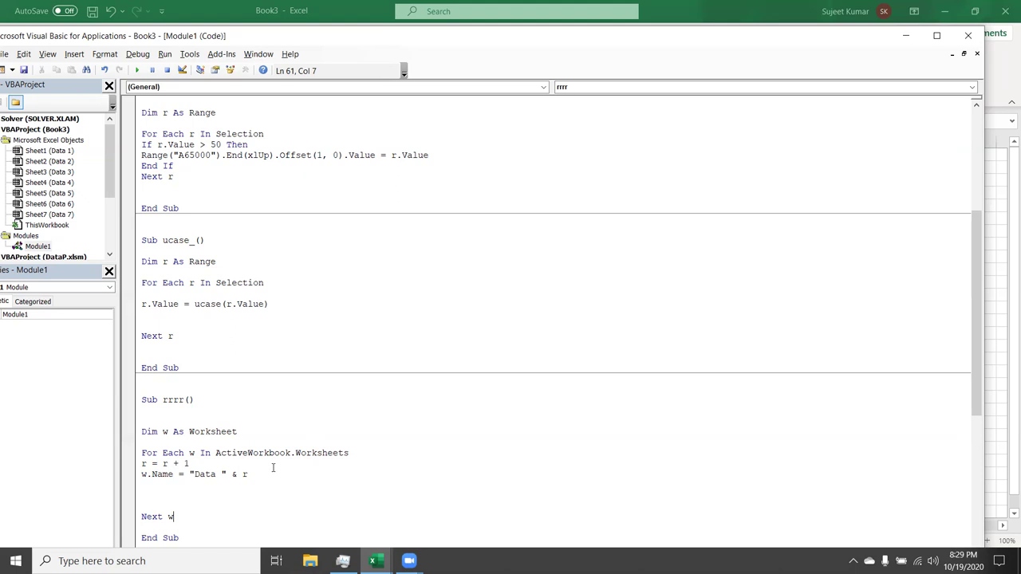
key(ctrl+Up)
key(ctrl+Up)
key(ctrl+Up)
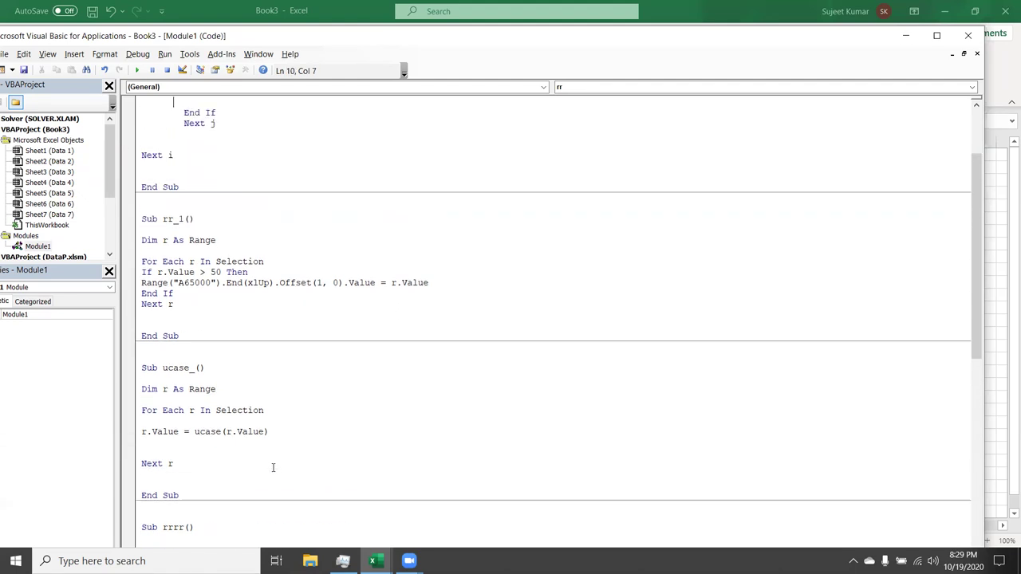
key(ctrl+Up)
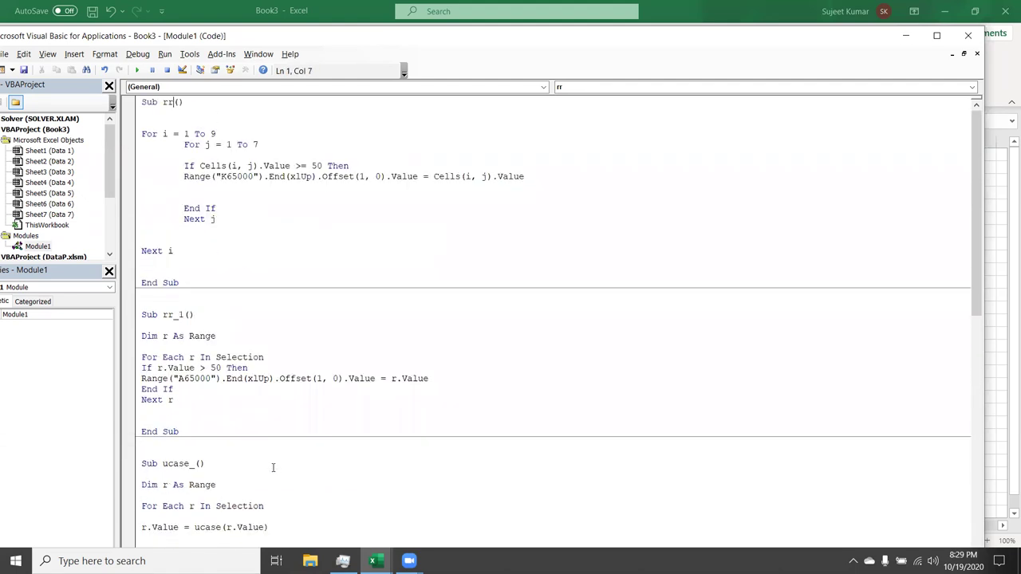